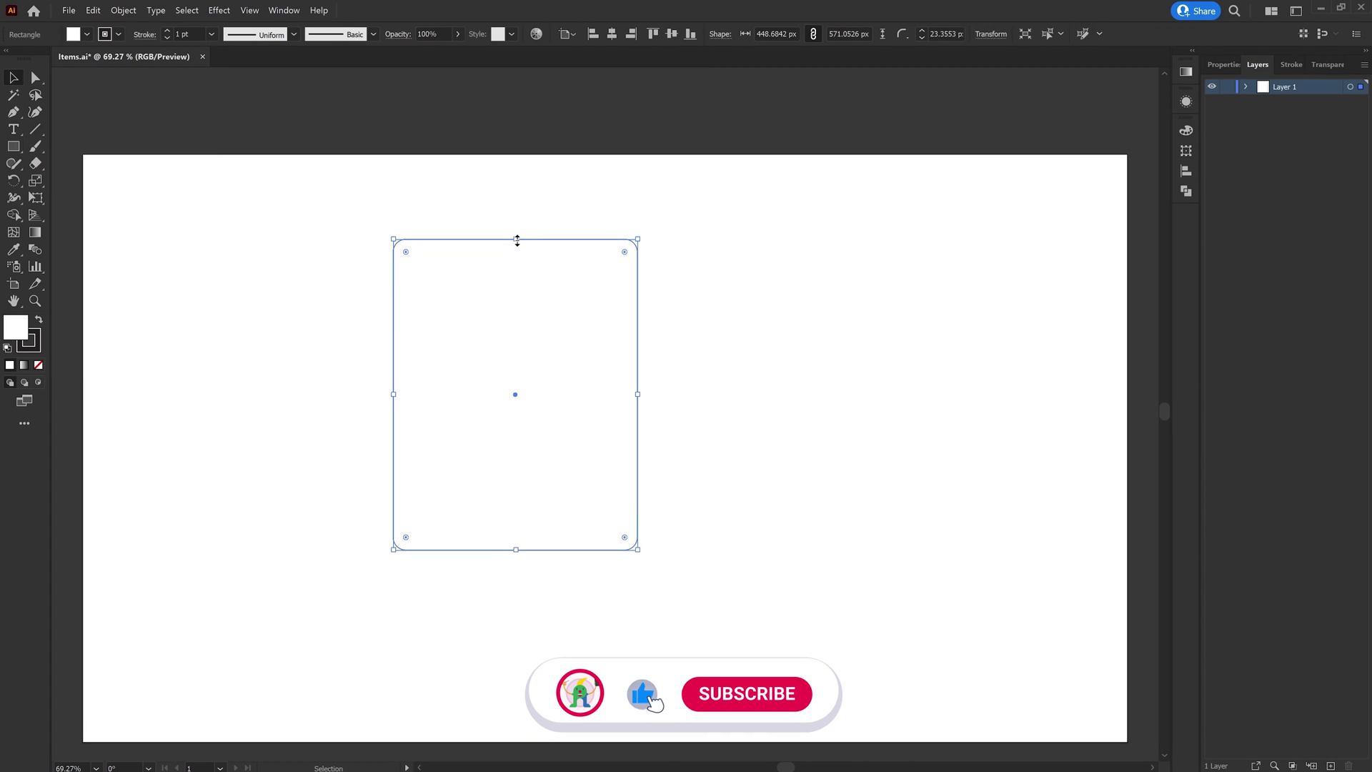
Draw a tall rounded meat strip inside the tray with the Rectangle tool
click(767, 288)
key(m)
mouse_move(416, 260)
mouse_down()
mouse_move(462, 490)
mouse_move(439, 540)
mouse_up()
key(v)
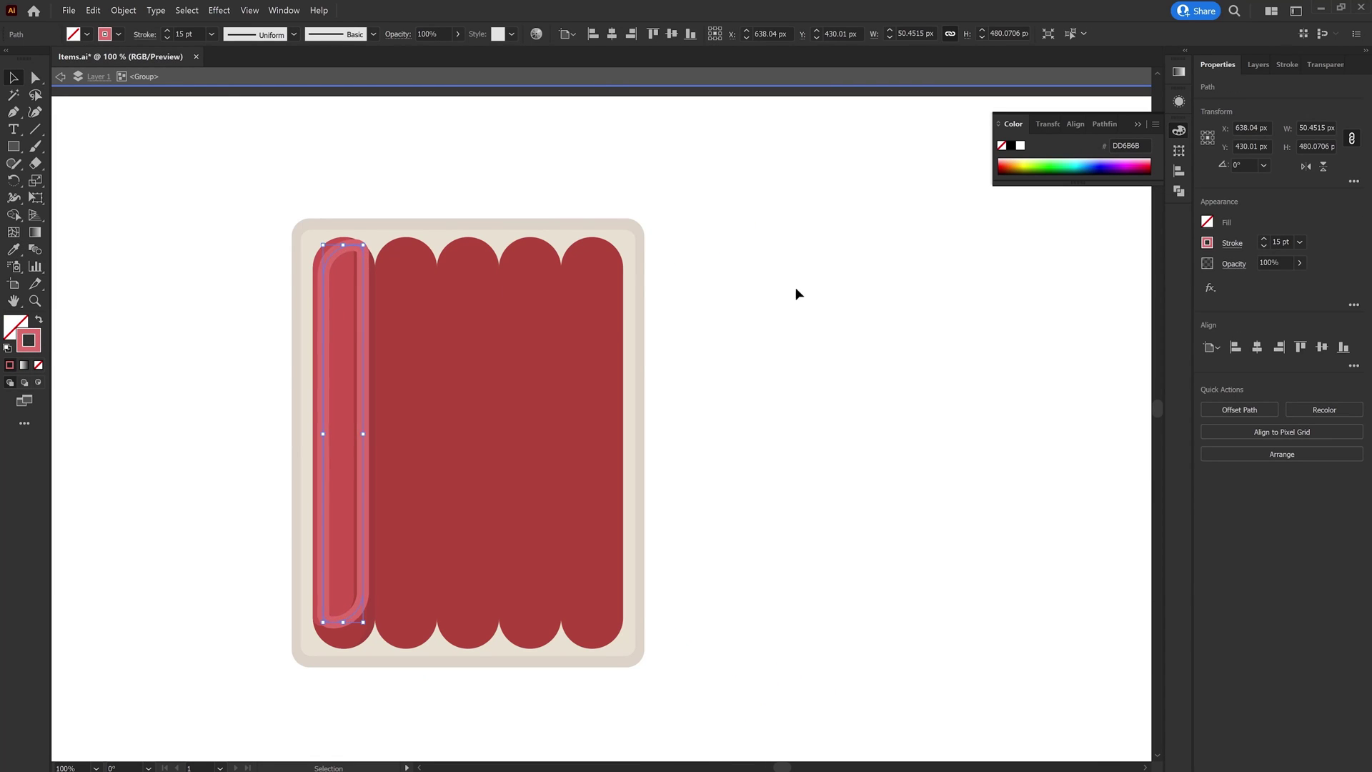
Isolate the highlight path and redraw it with the Pen tool
double_click(328, 269)
key(p)
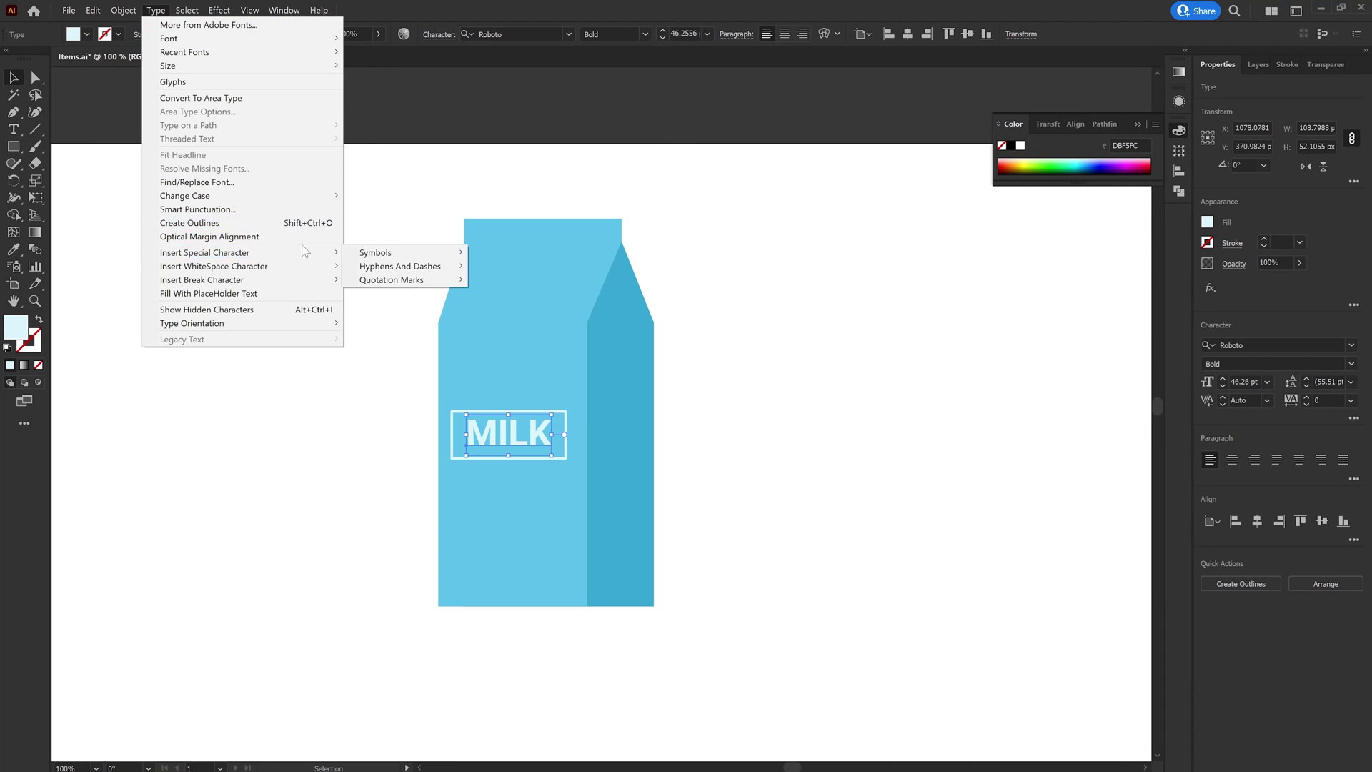
mouse_move(224, 15)
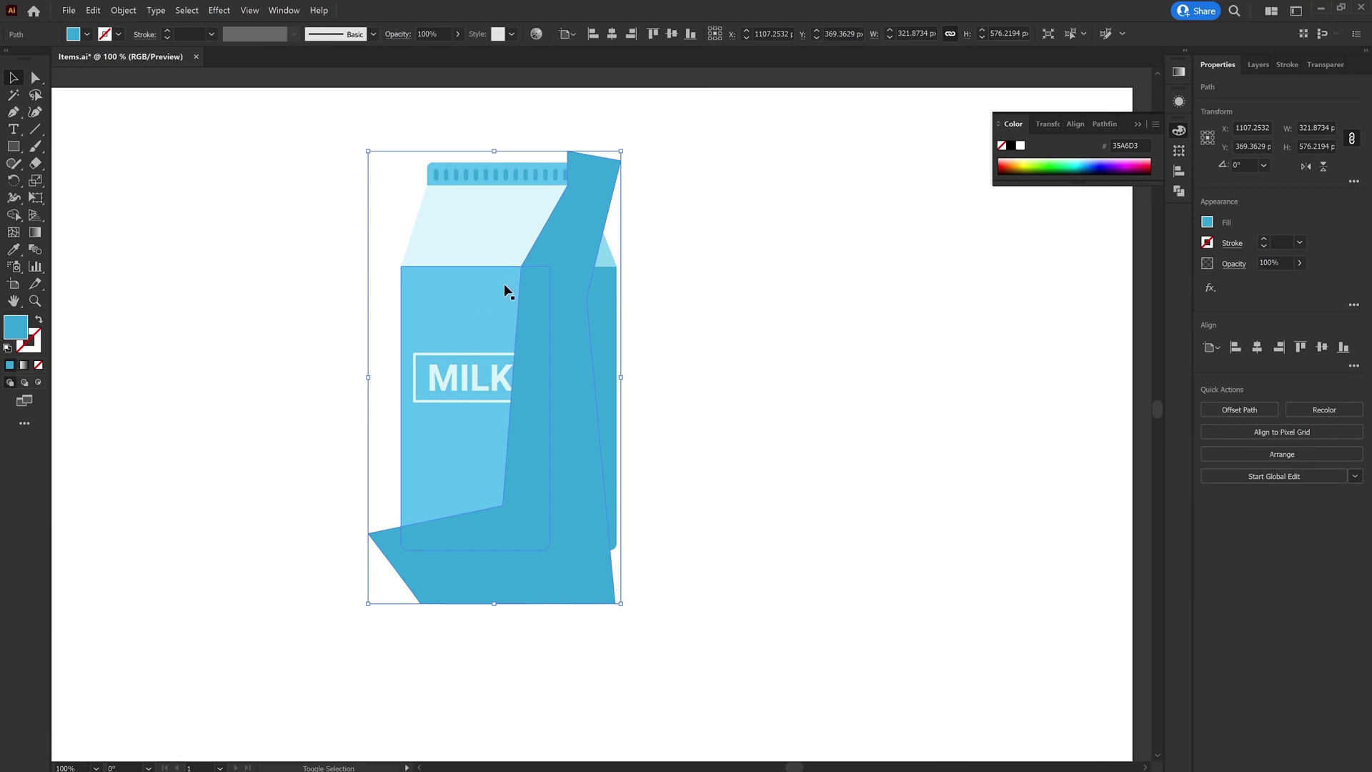
Select the milk carton's body, top and side pieces for merging with Shape Builder
shift+click(612, 260)
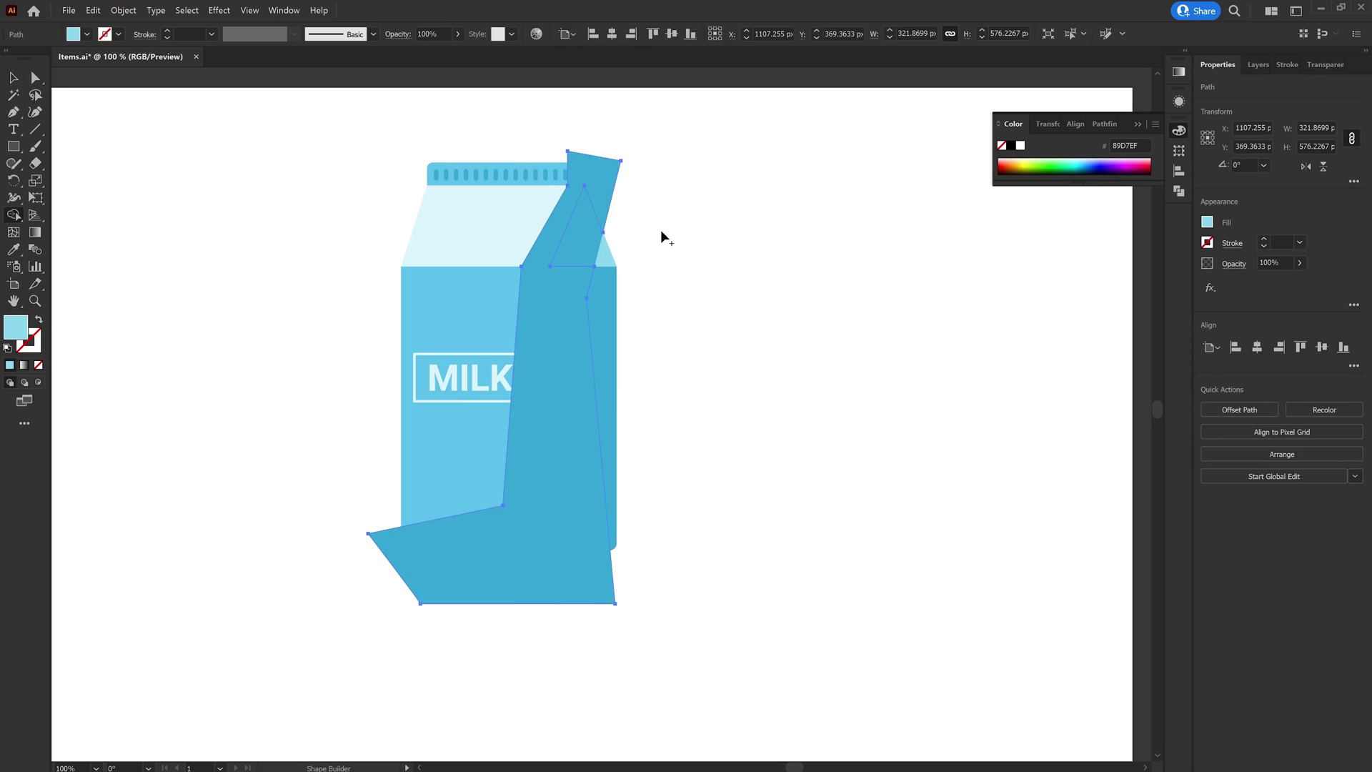
scroll(661, 233, up, 1)
key(shift+m)
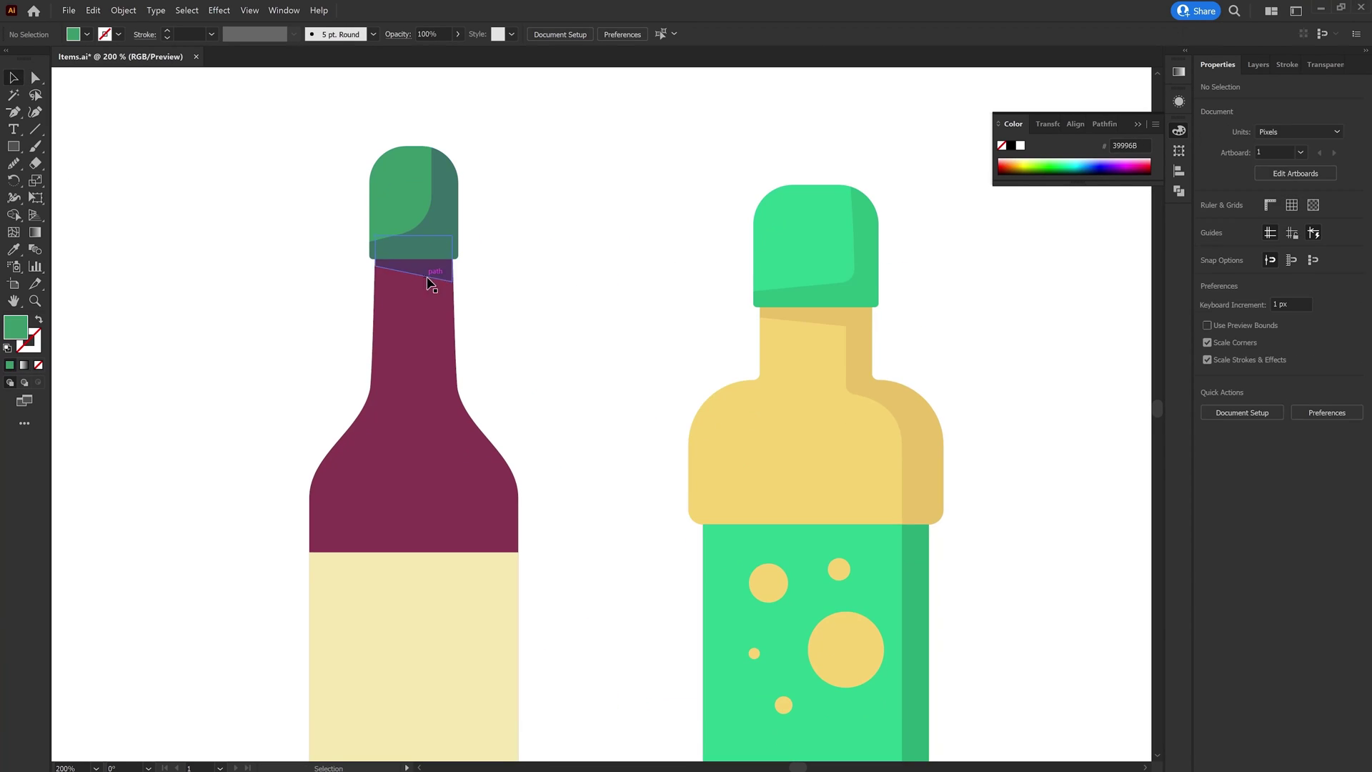
Isolate the bottle neck, zoom in closely, and sample a colour with the Eyedropper
double_click(460, 282)
key(ctrl+equal)
key(ctrl+equal)
key(ctrl+equal)
key(i)
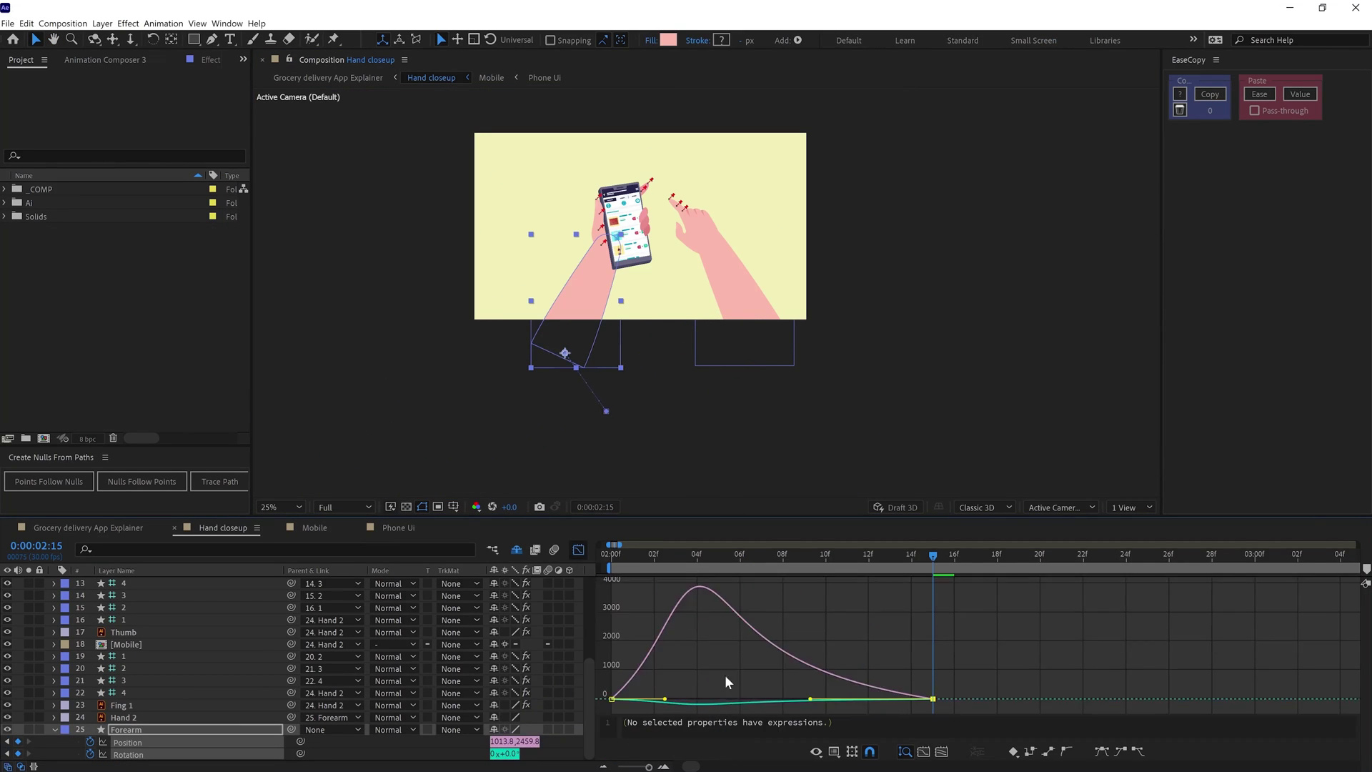
At 02:20, remove the two later Forearm Position keyframes and ease the selected keyframes
key(shift+F3)
click(1045, 563)
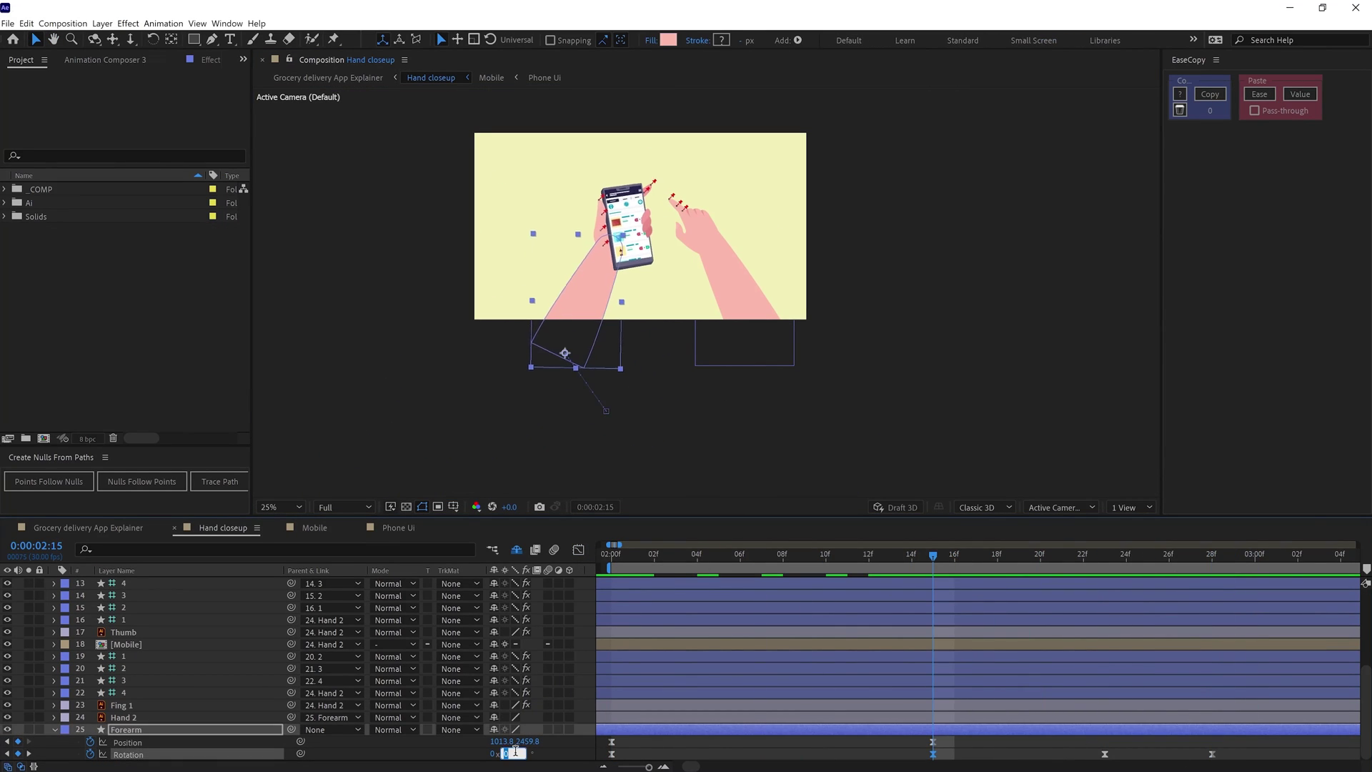
key(ctrl+z)
key(ctrl+z)
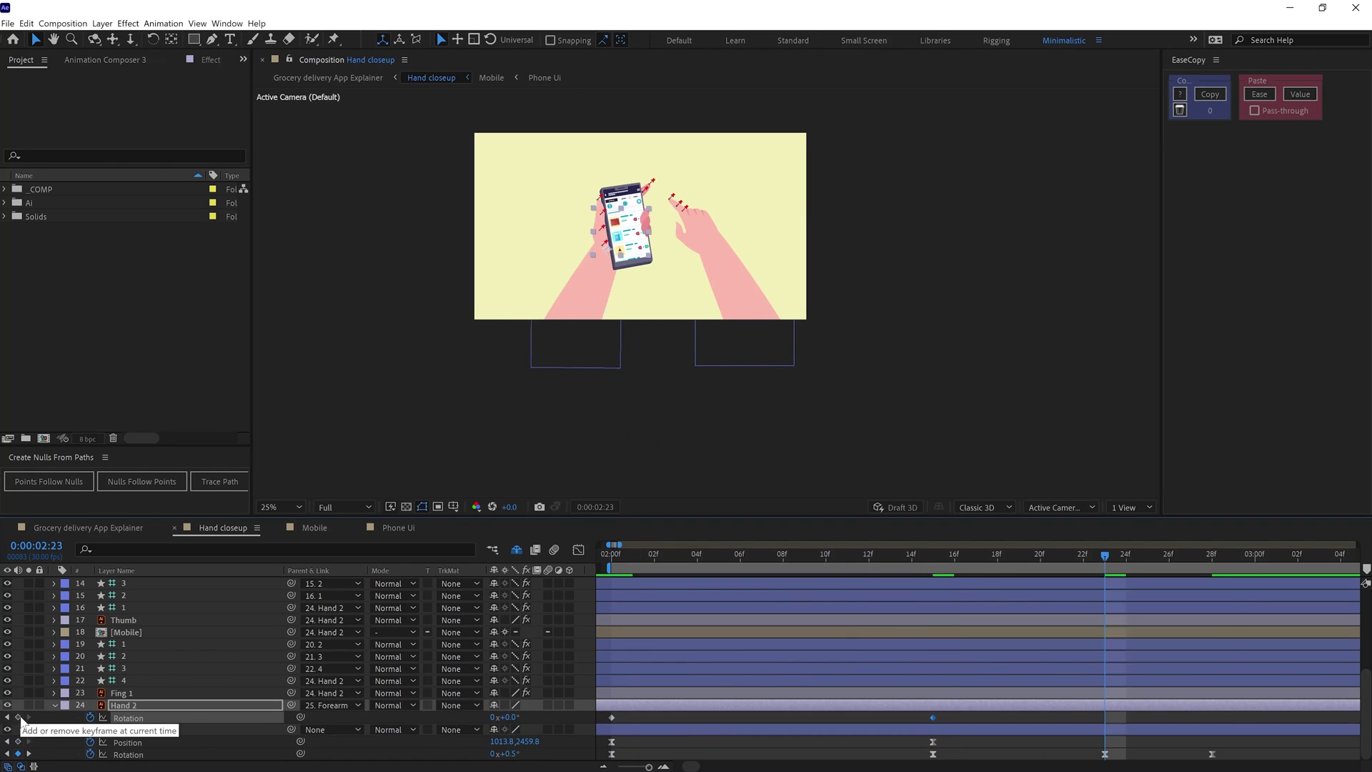
key(ctrl+z)
key(ctrl+z)
key(ctrl+z)
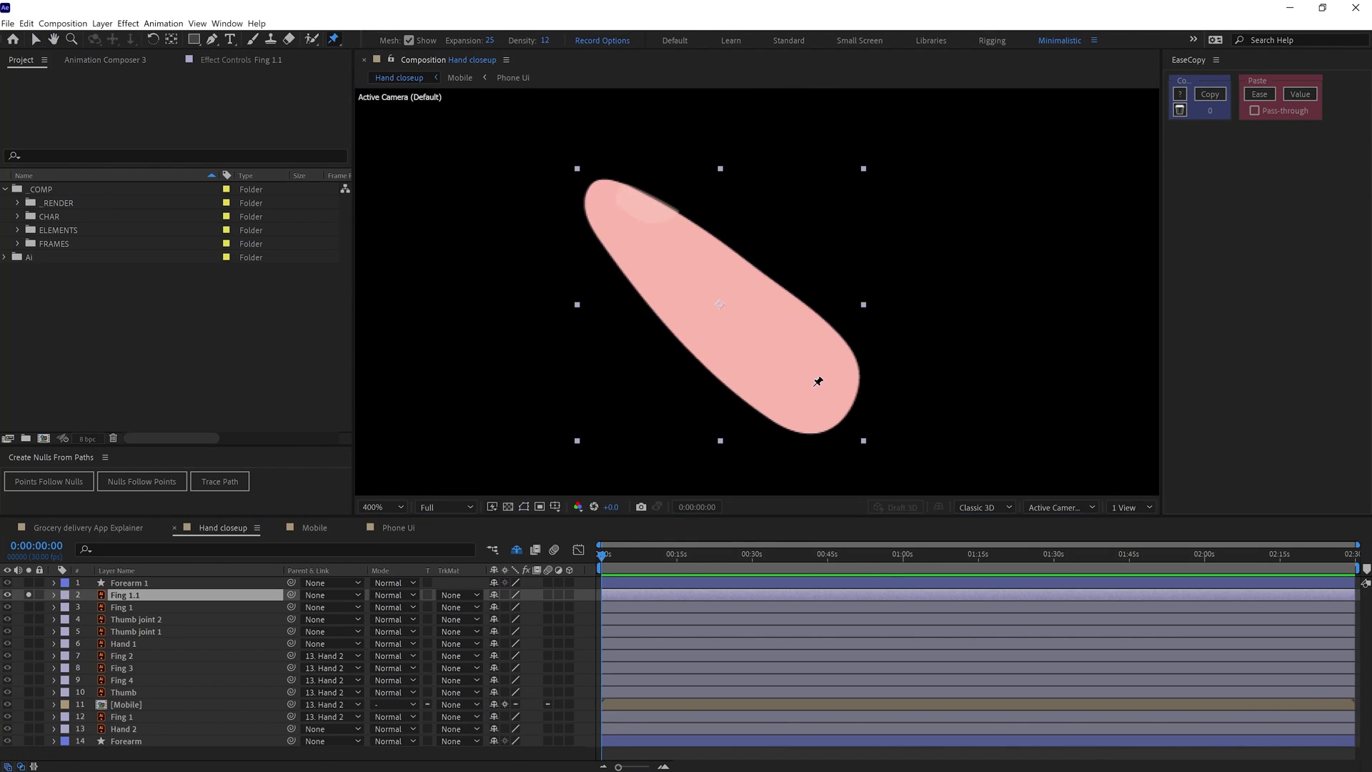
Place two puppet pins on the pointing finger and hide the puppet mesh
click(813, 386)
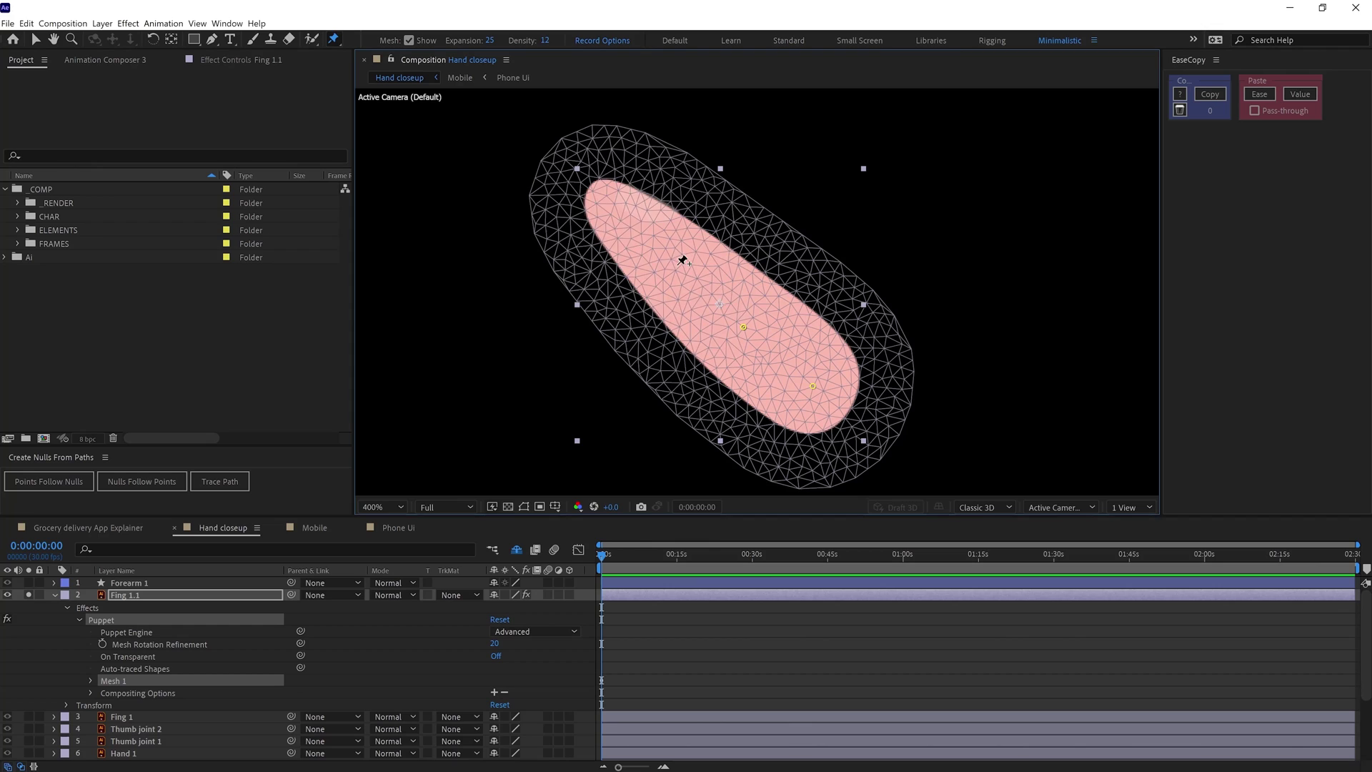
click(720, 307)
click(108, 661)
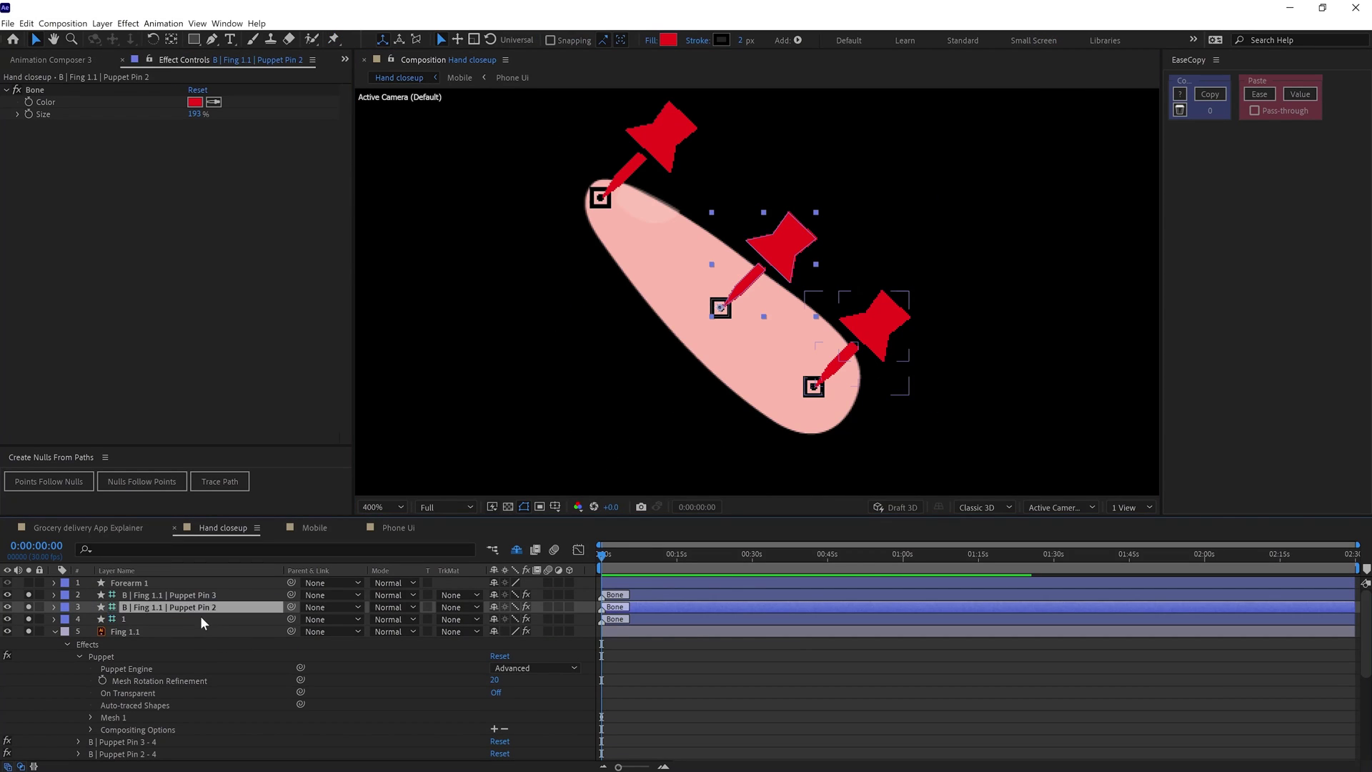
key(/)
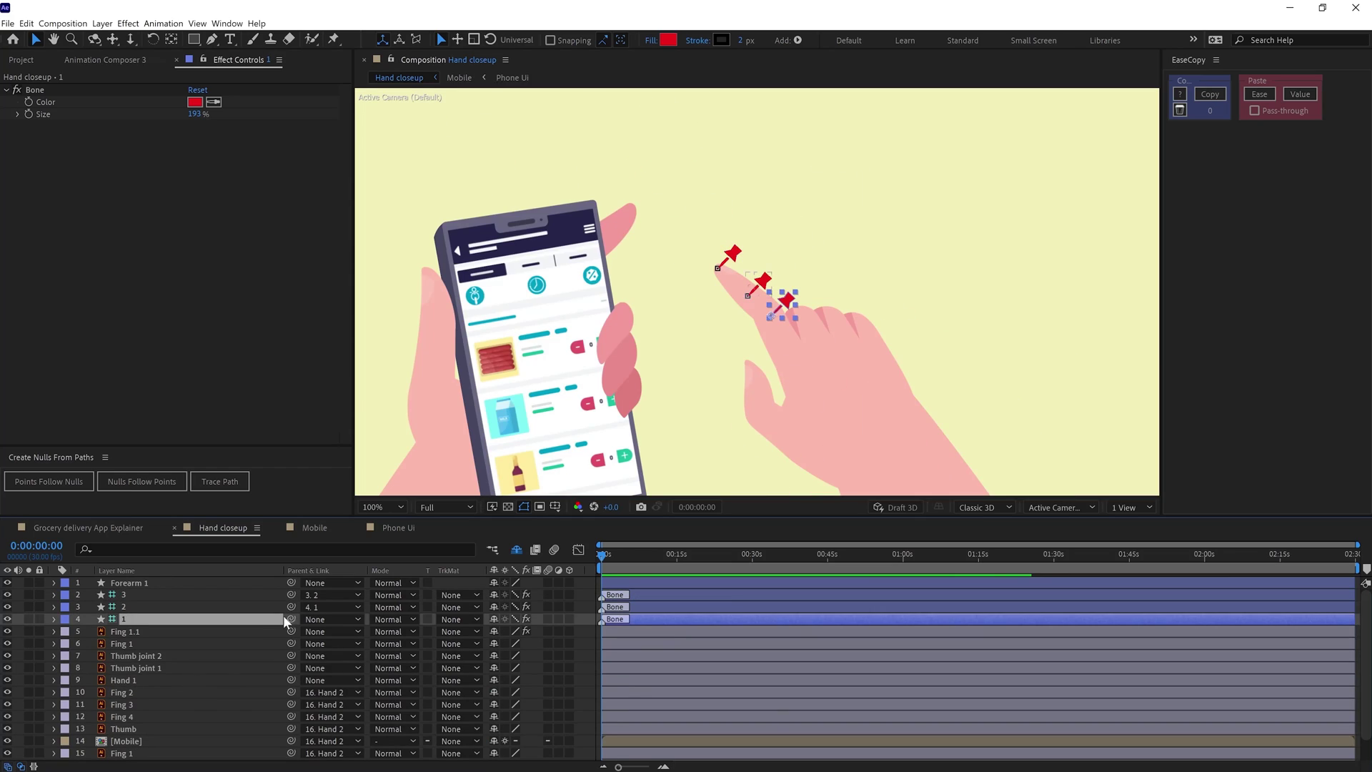
Parent the base finger bone to Fing 1, then select the Thumb joint 2 and 1 layers
click(782, 343)
scroll(803, 421, up, 1)
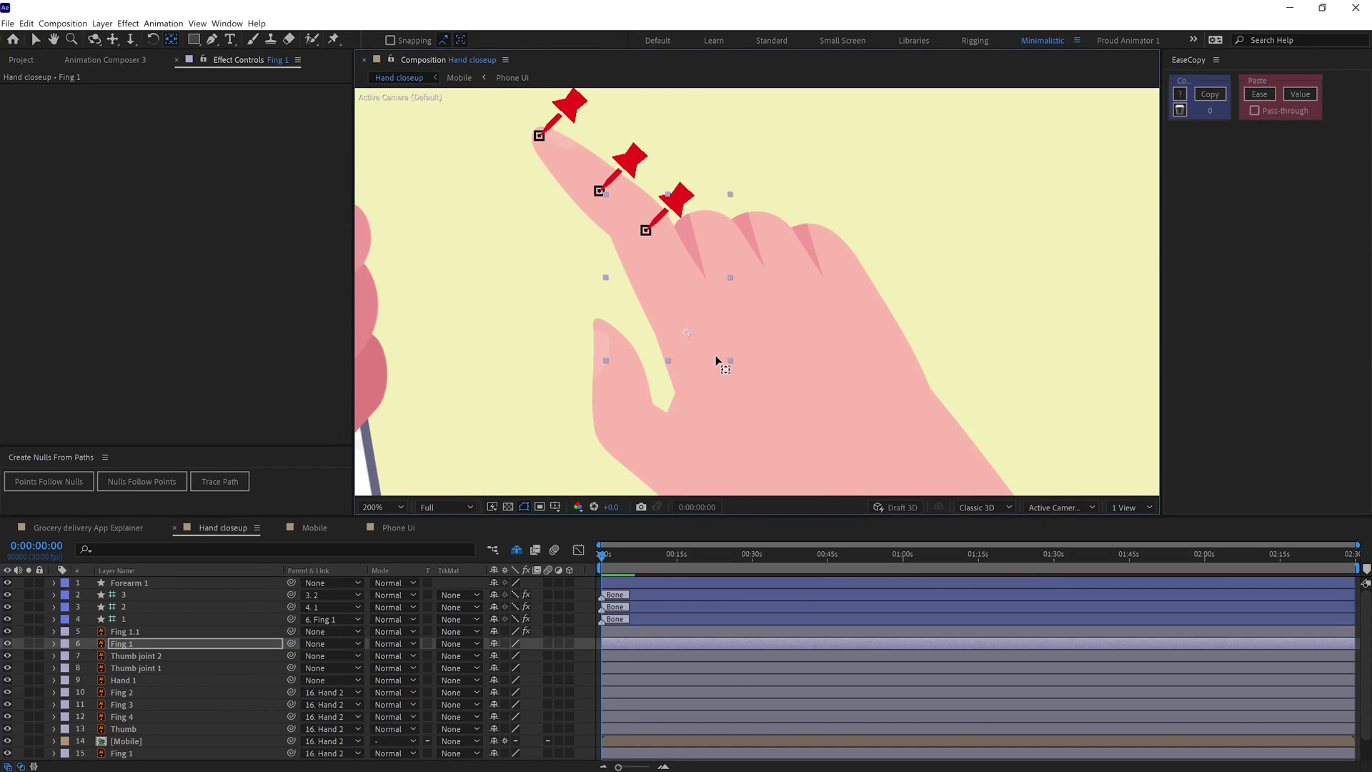
scroll(696, 327, down, 4)
click(637, 271)
click(684, 310)
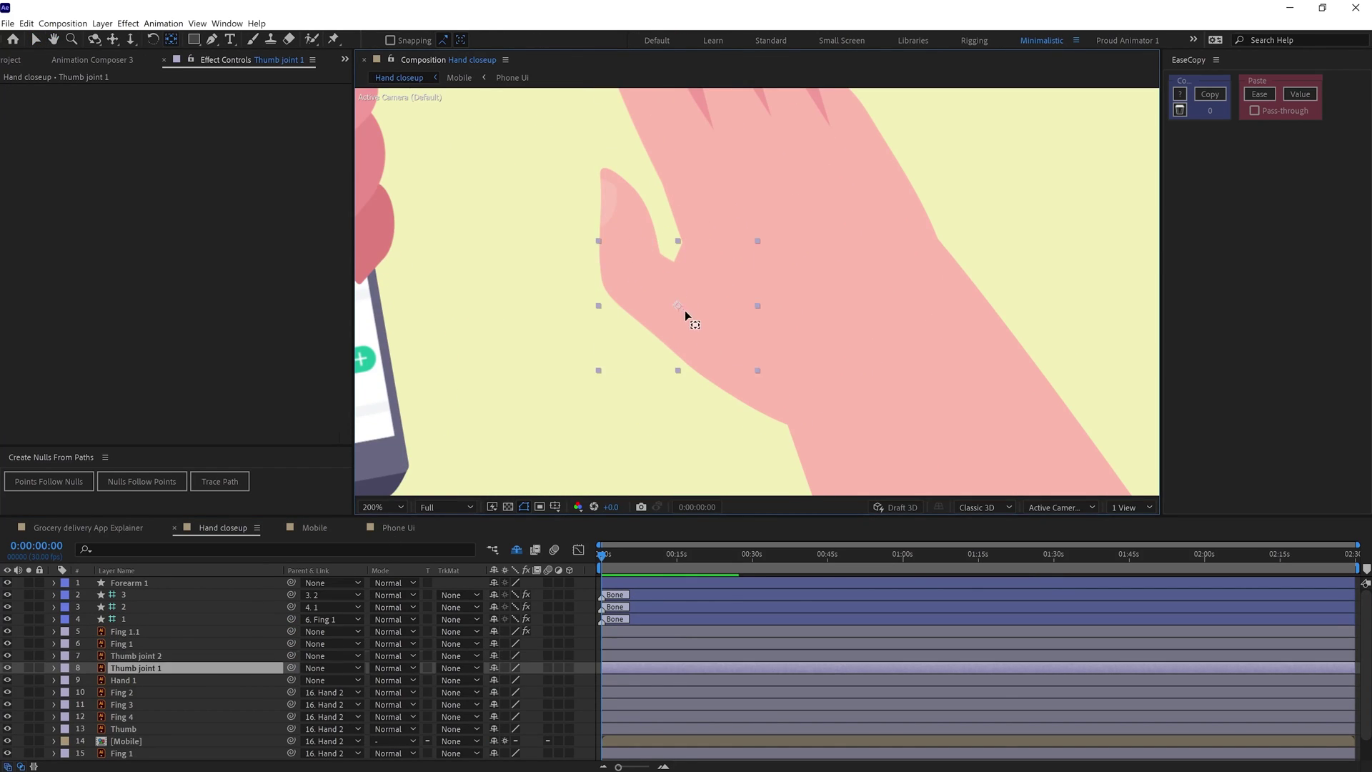
scroll(717, 334, down, 3)
In the Mobile composition, reveal Phone Ui's Scale and shift its position keyframes one frame earlier
scroll(717, 333, up, 1)
double_click(126, 741)
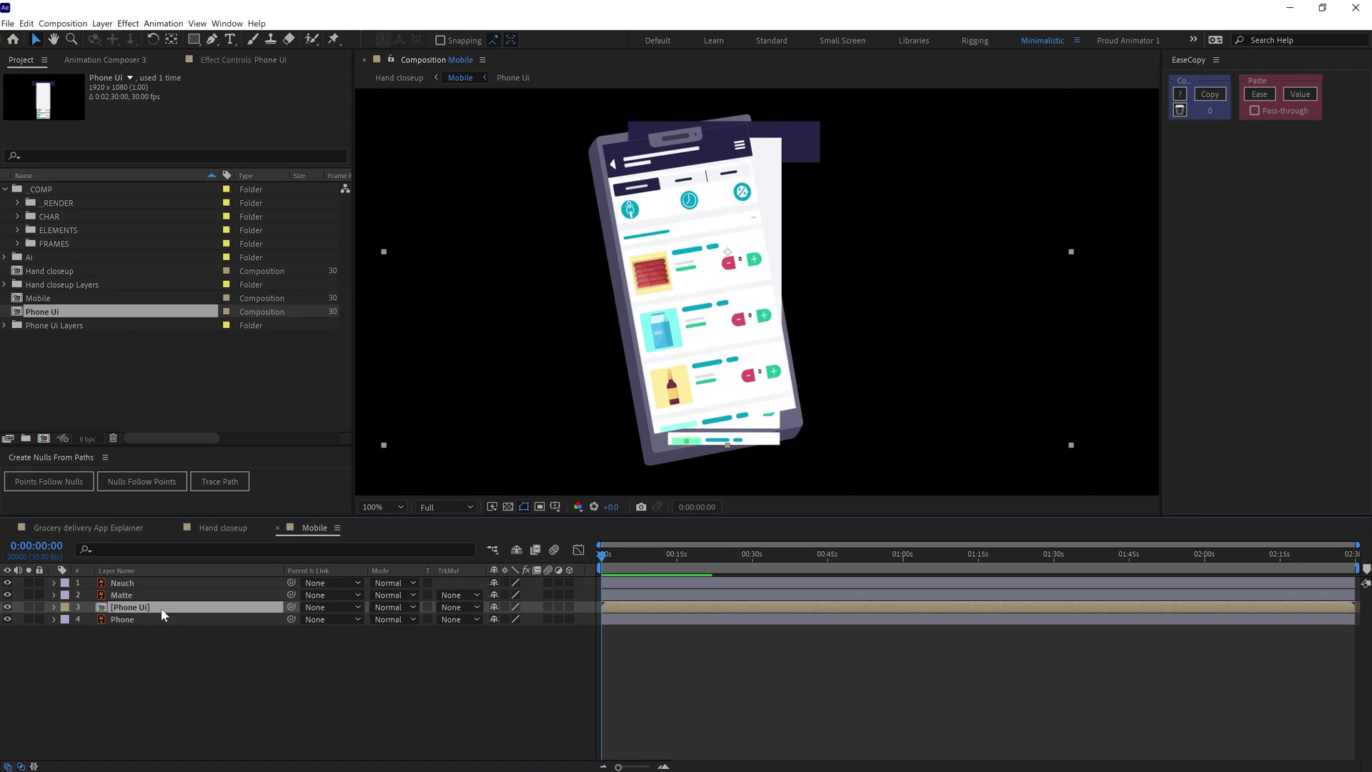
key(s)
scroll(735, 236, up, 1)
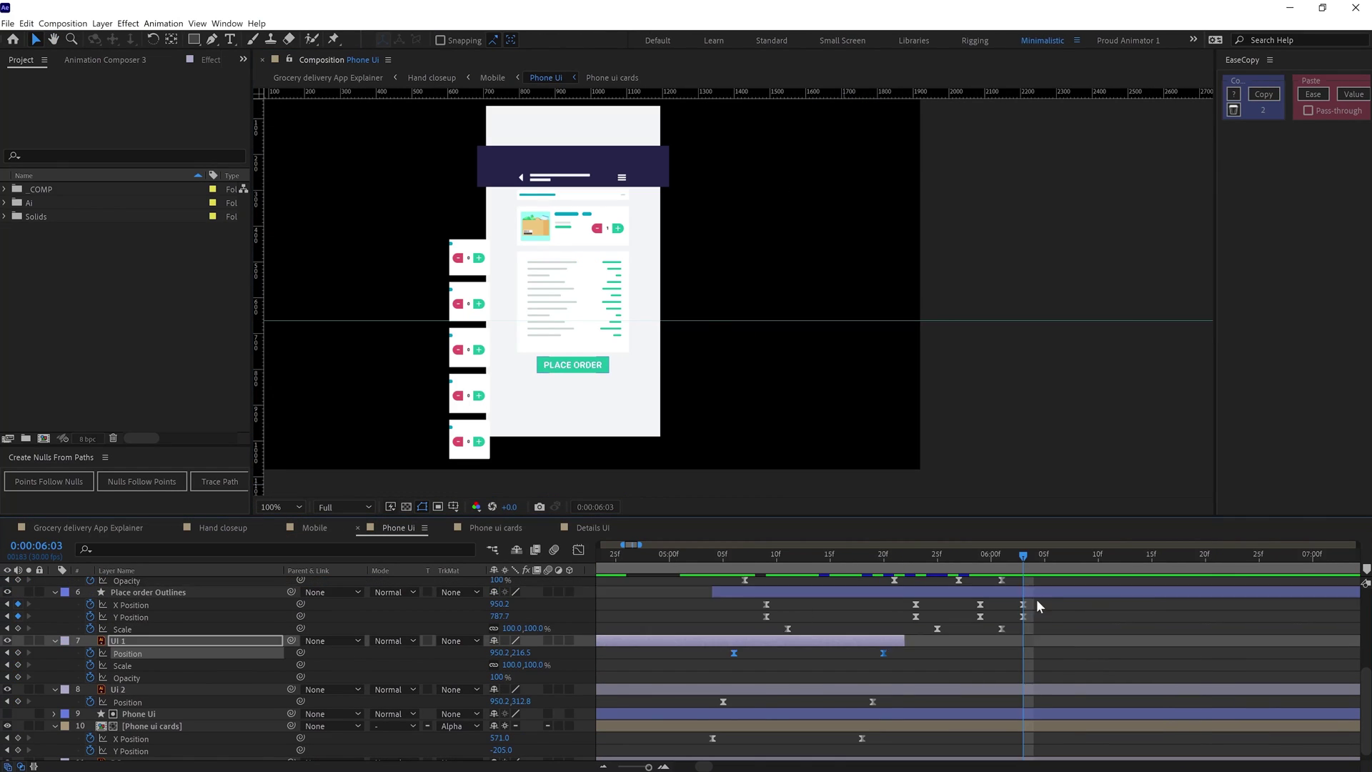
drag(1023, 610, 1012, 609)
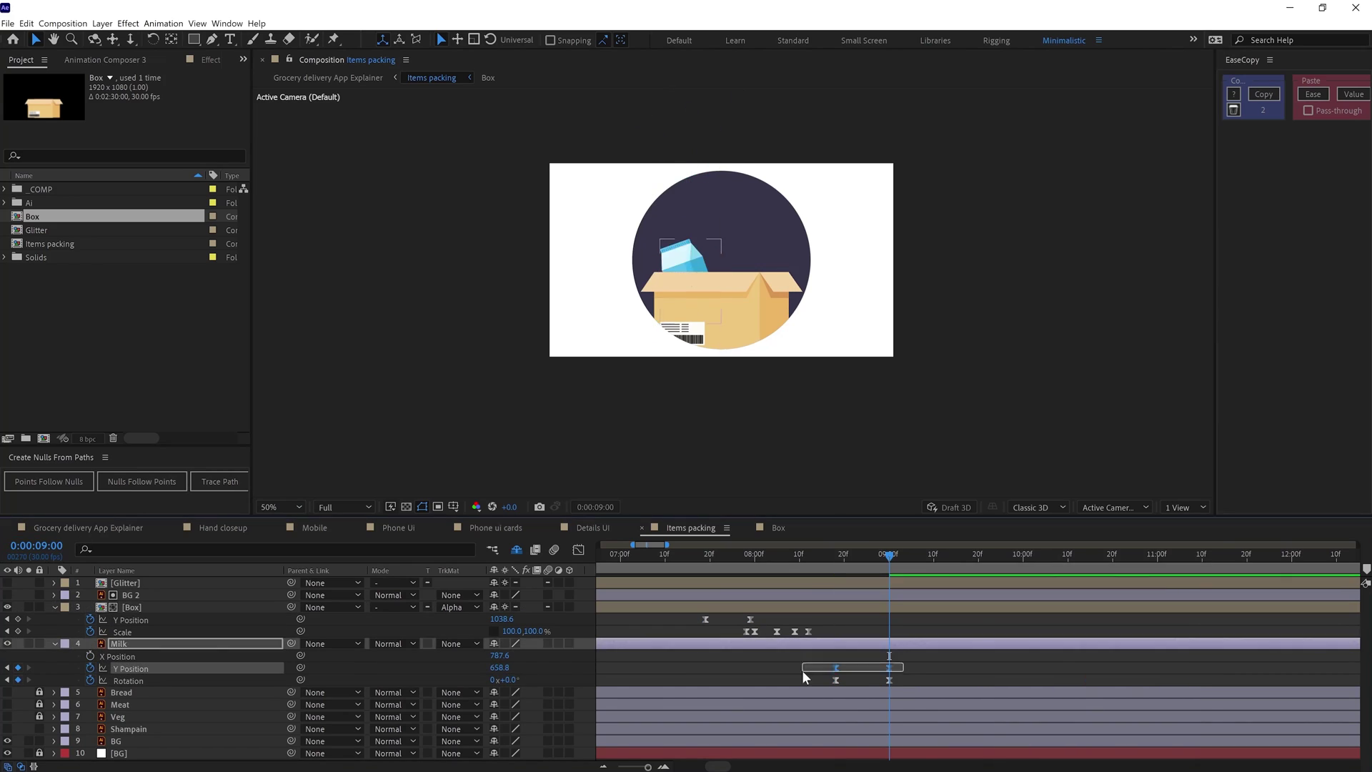
Move the Milk drop keyframes to the current time in Items packing
drag(803, 676, 869, 665)
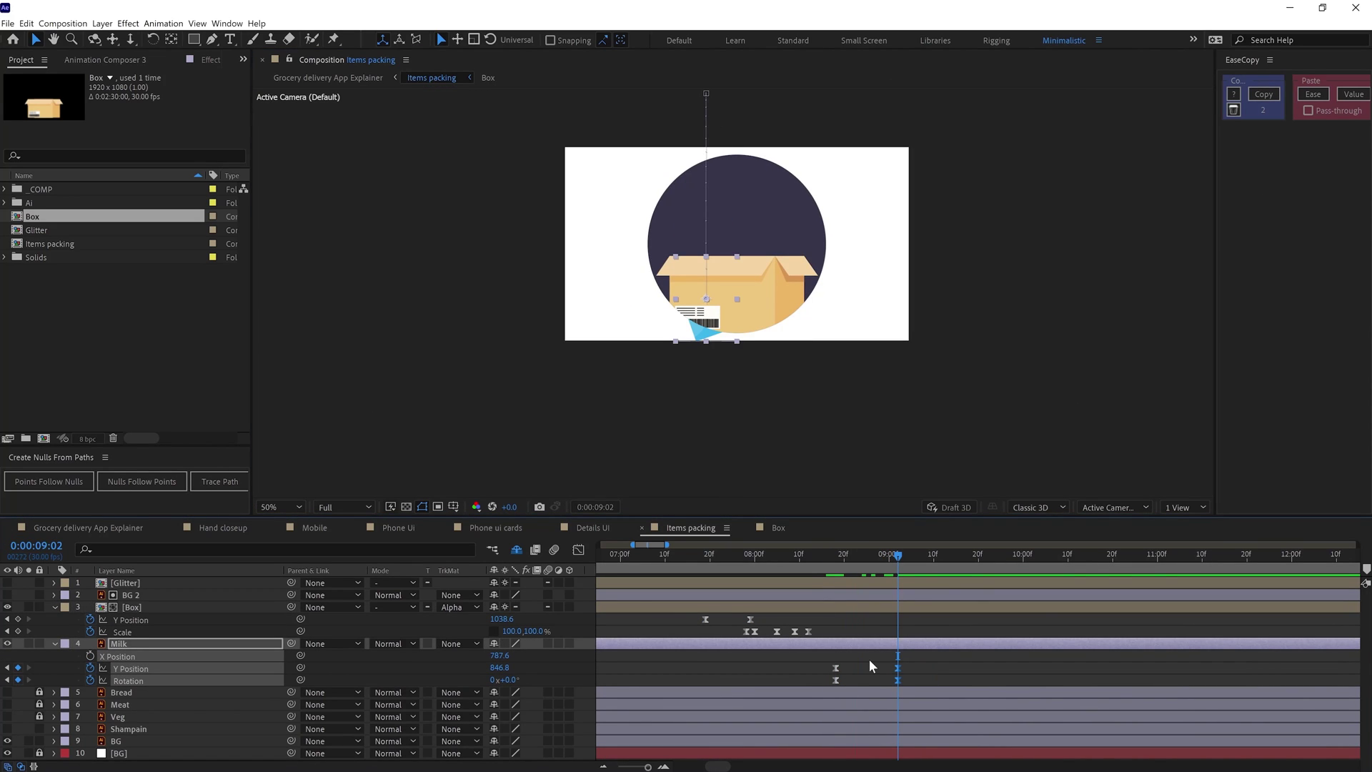
Bring the milk's starting keyframes to 8:18 and scrub to preview its drop
click(837, 565)
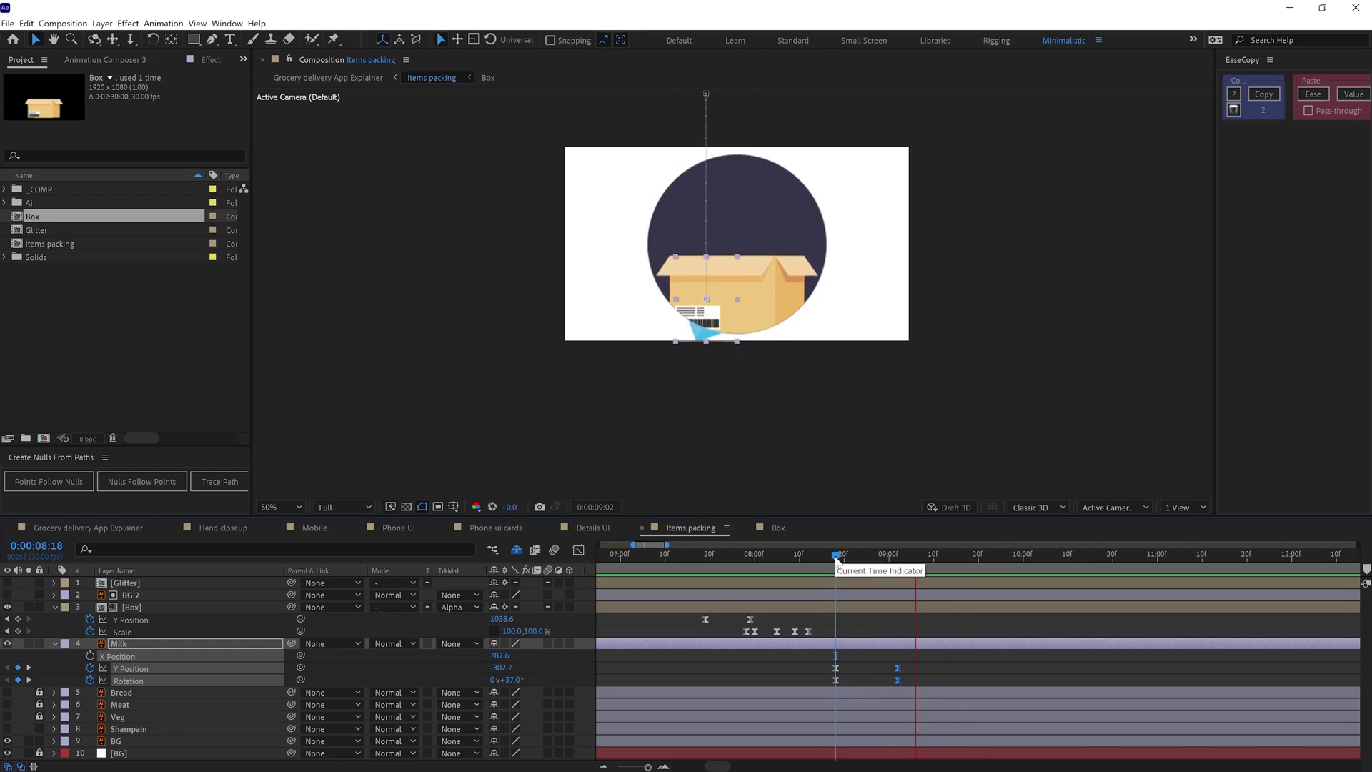
key(ctrl+z)
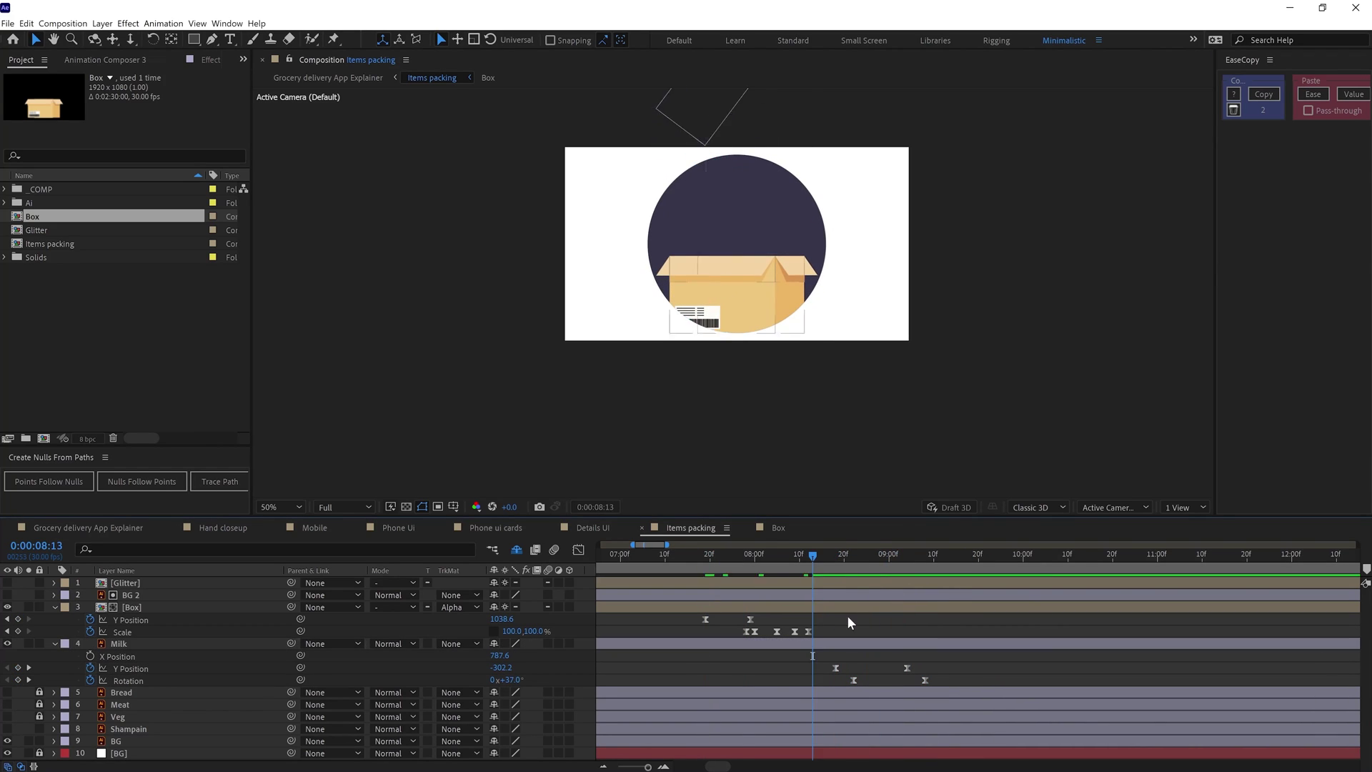
click(858, 639)
key(space)
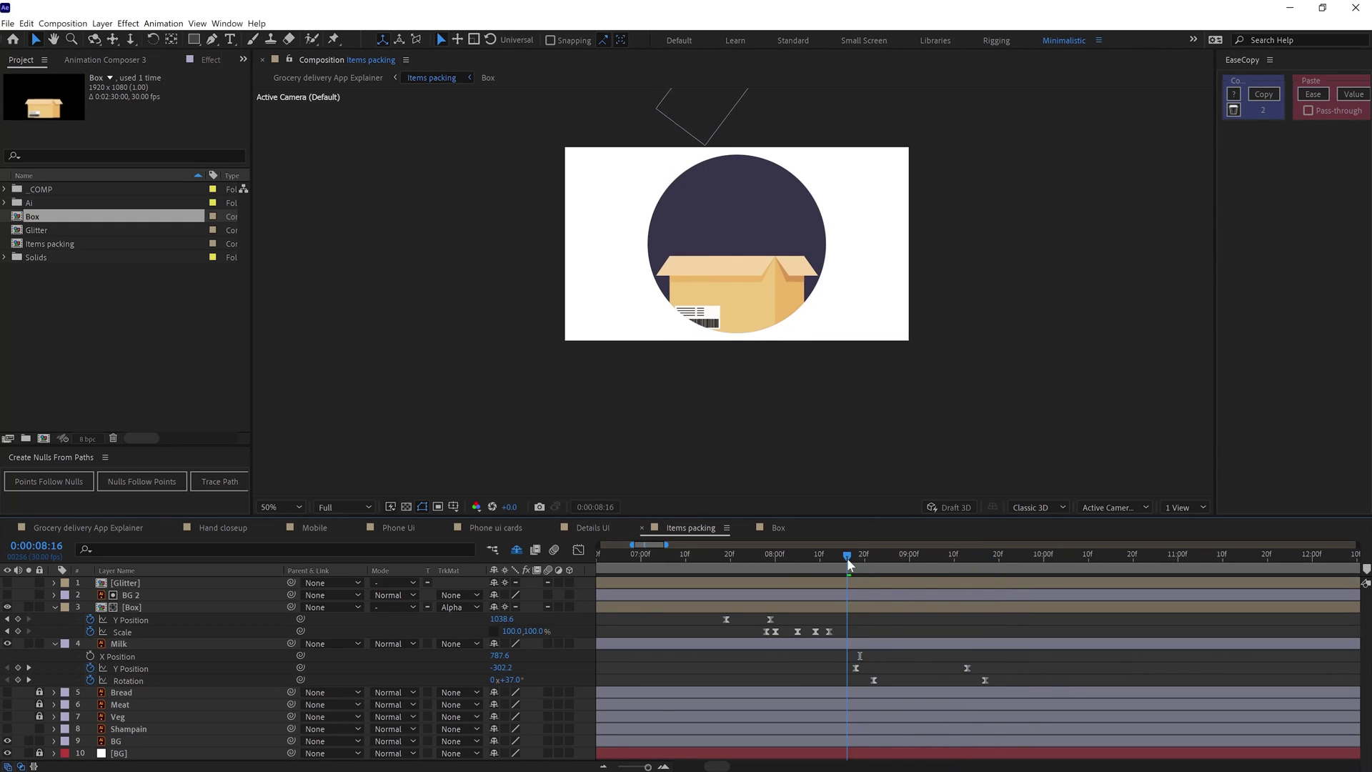
drag(848, 564, 858, 562)
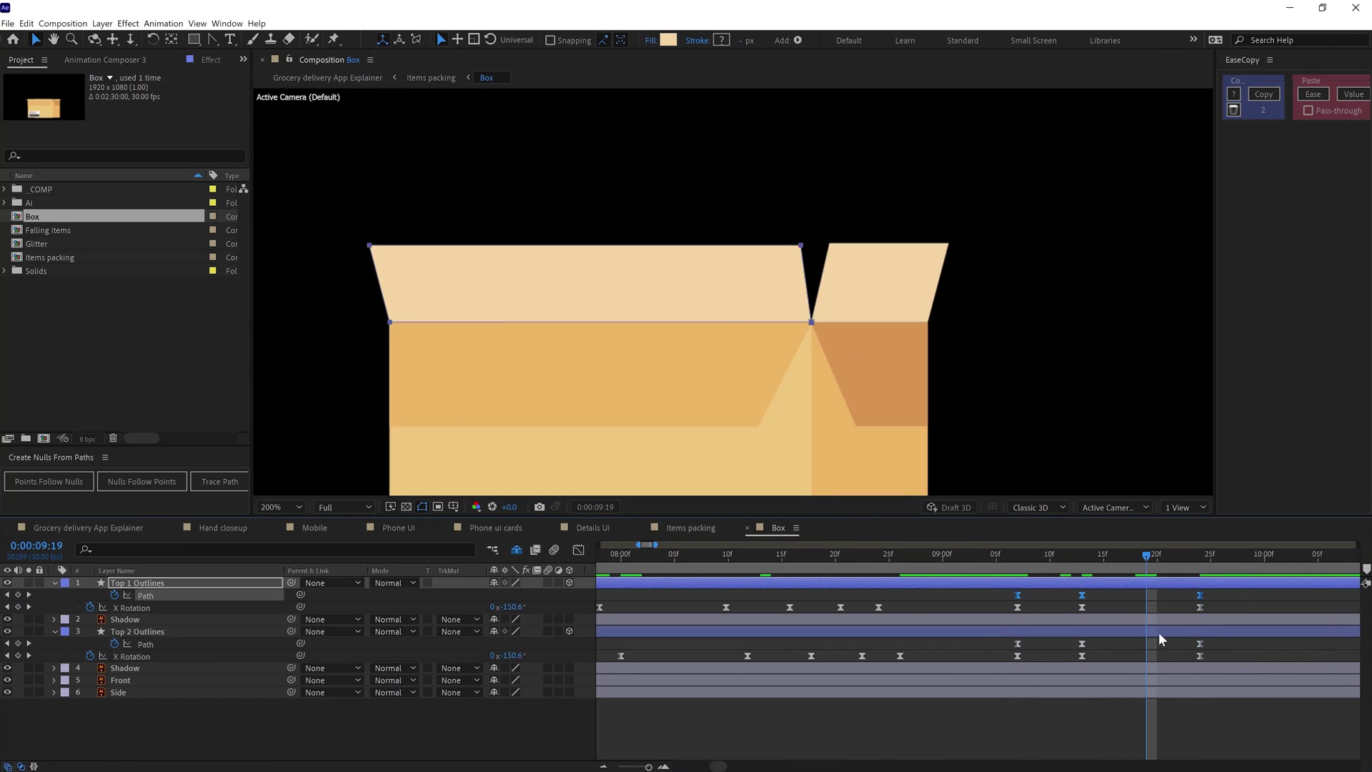
Shift the box flap keyframes later in time
drag(1157, 556, 1018, 561)
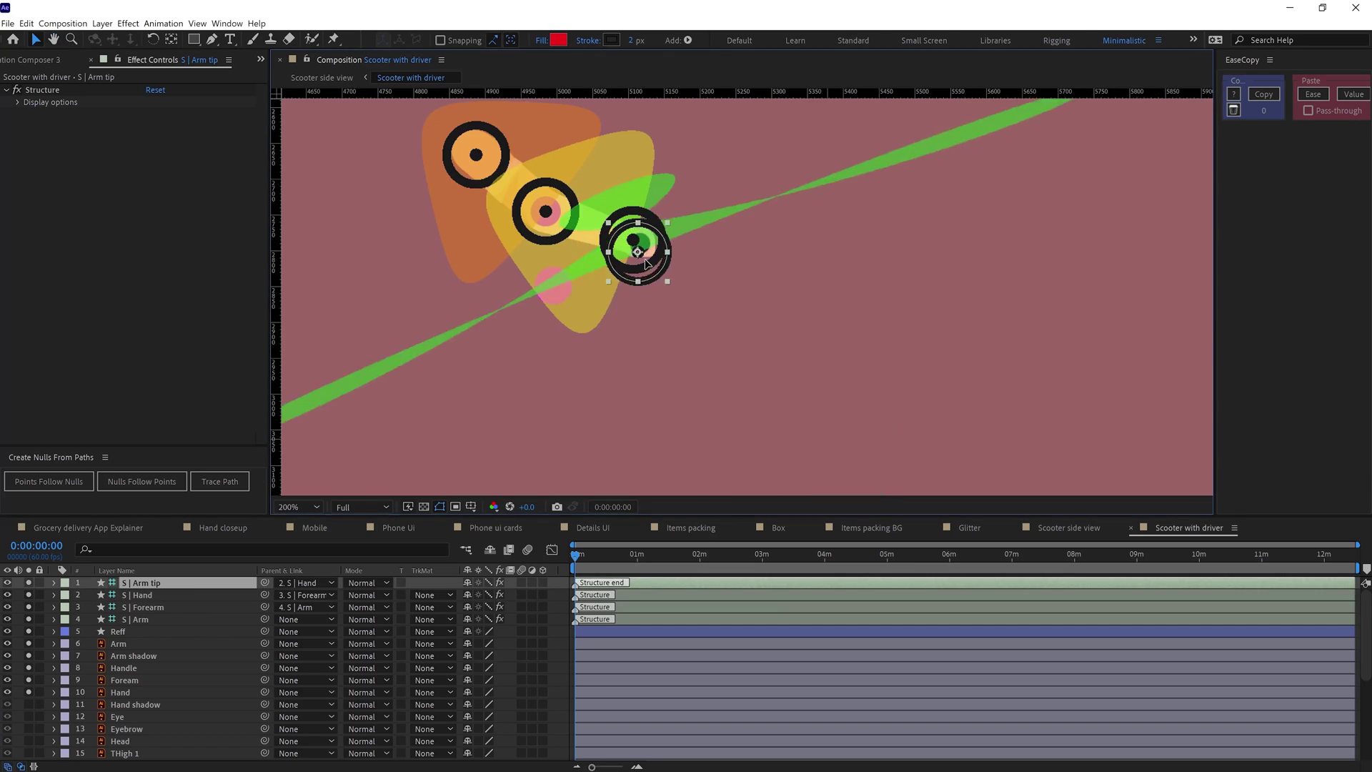
Parent the S | Arm bone to the Body layer
key(comma)
key(comma)
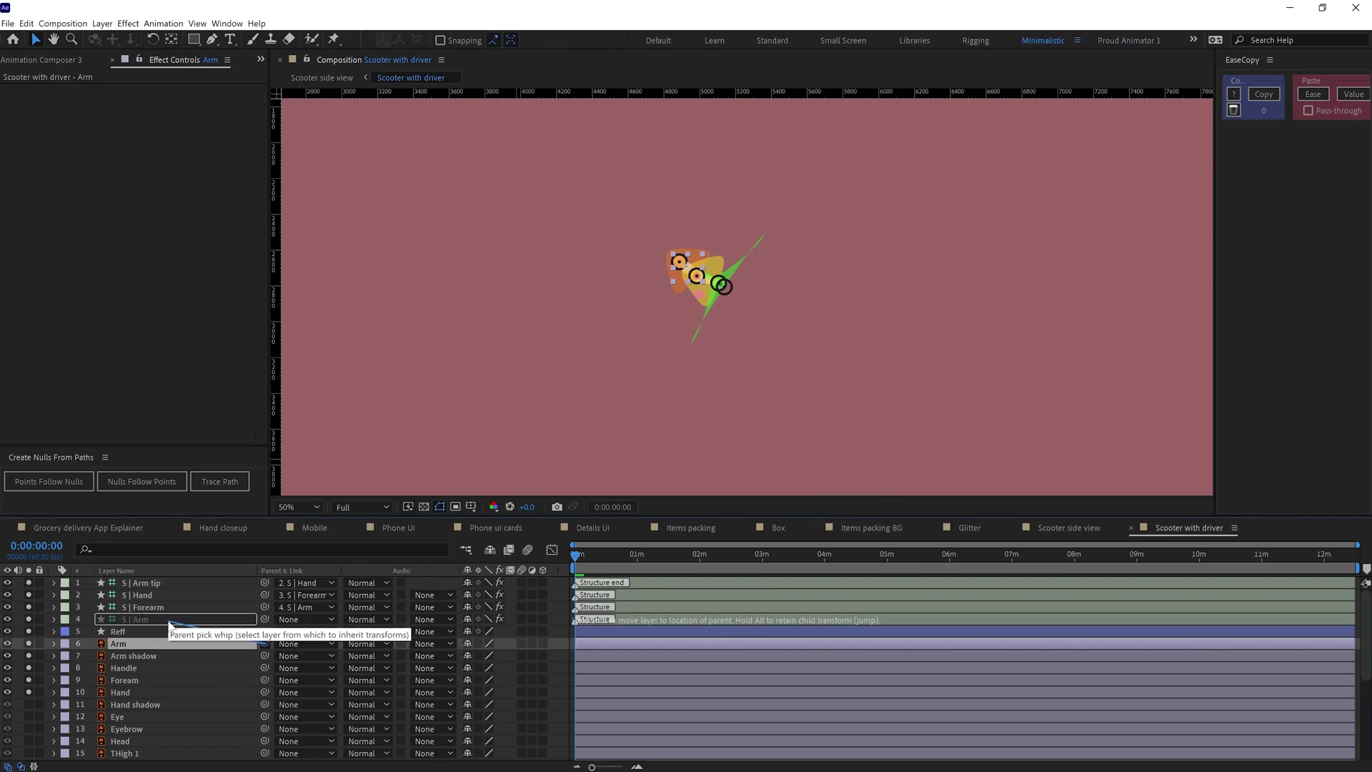
click(306, 667)
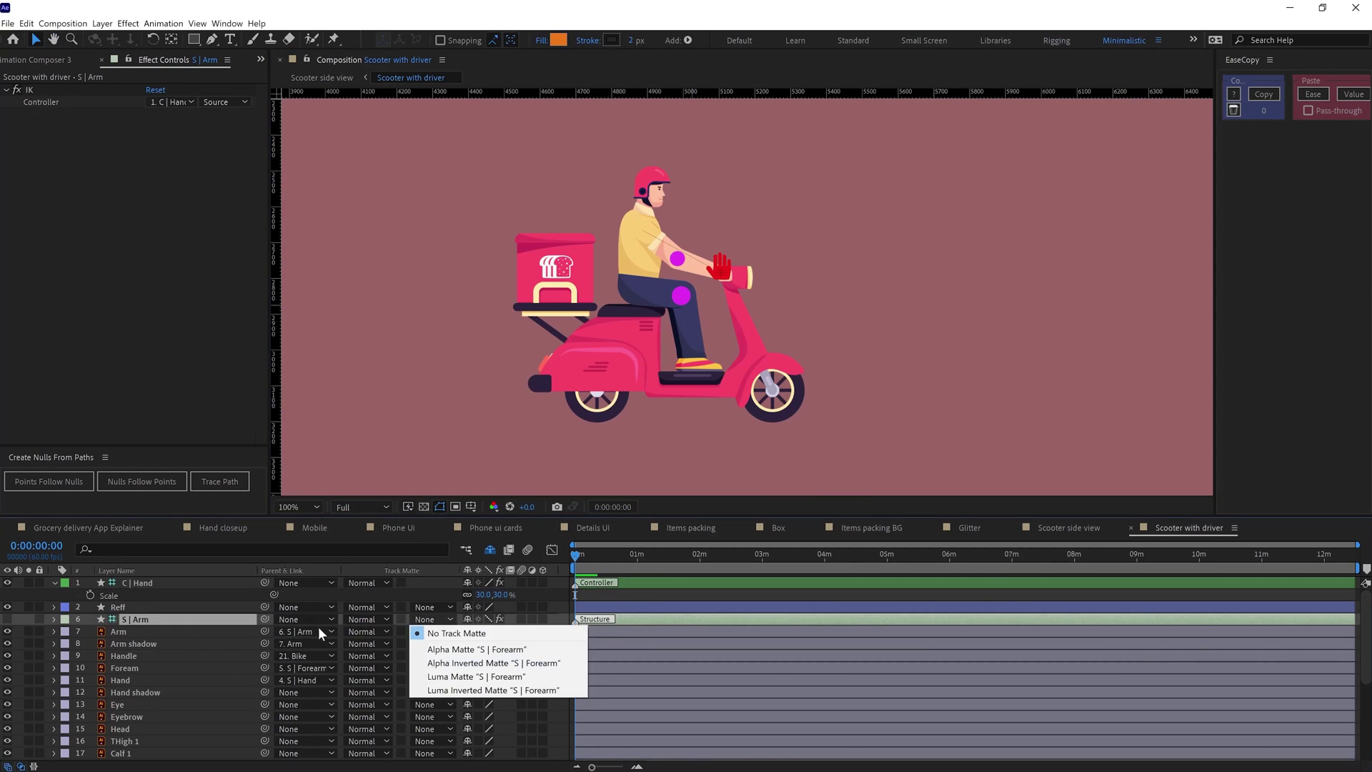
click(133, 643)
scroll(668, 227, up, 5)
drag(668, 227, 682, 236)
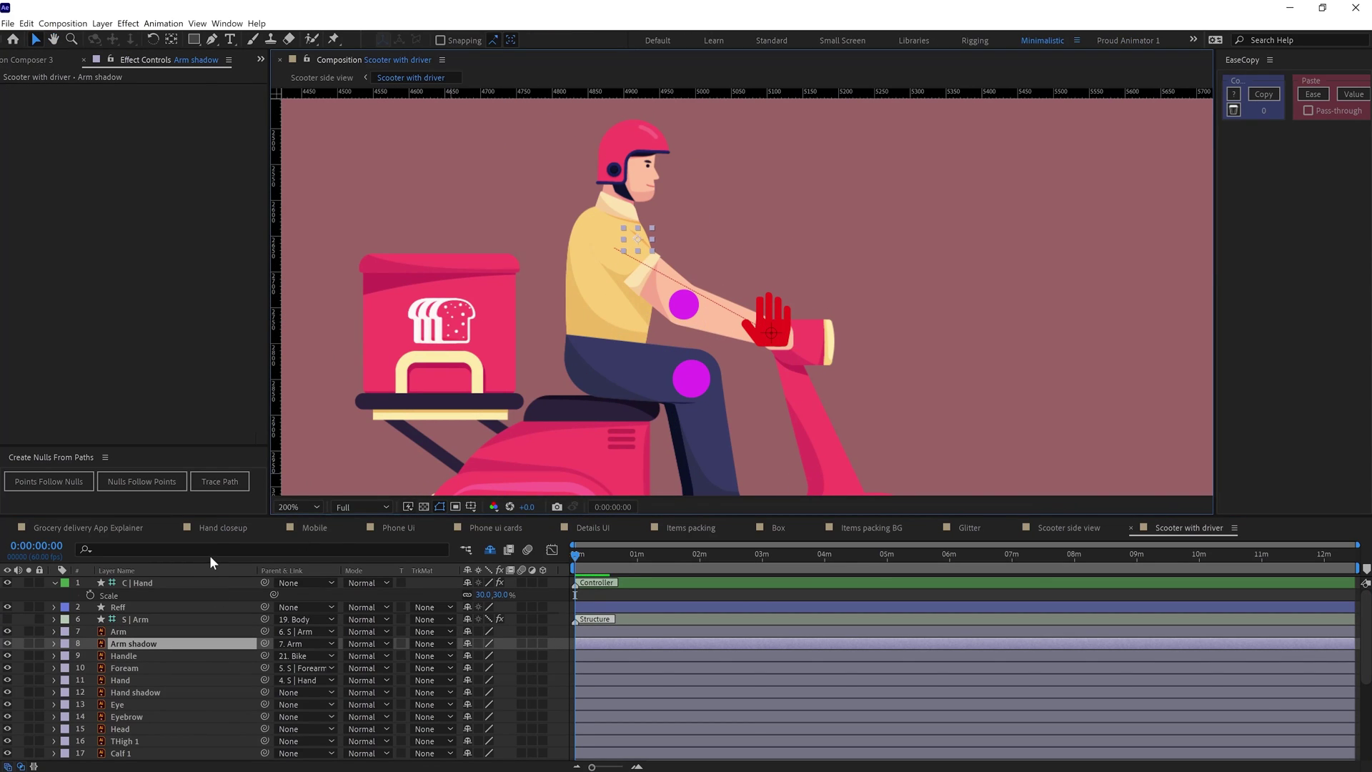
Delete the Hand shadow layer, select the C | Hand controller, and parent the leg's thigh bone
click(133, 691)
key(Delete)
click(136, 582)
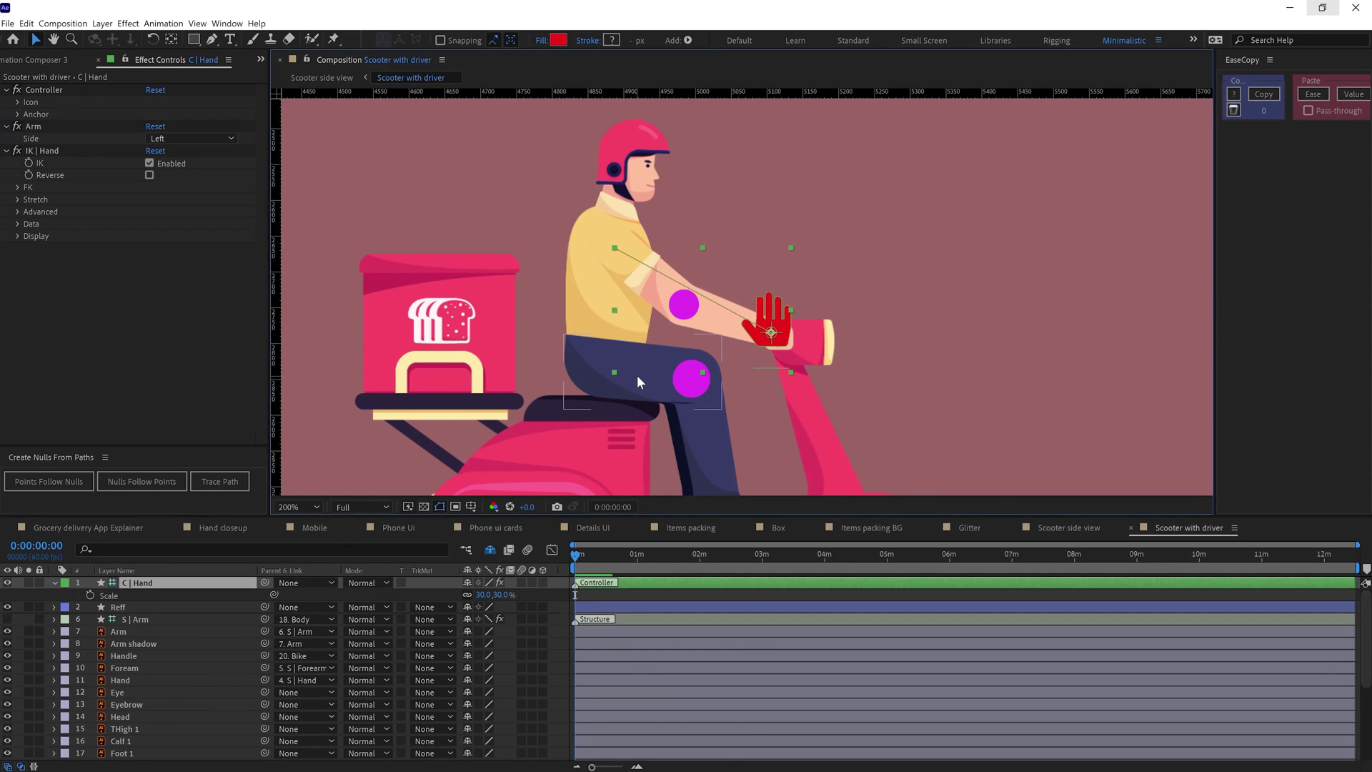
scroll(533, 364, down, 4)
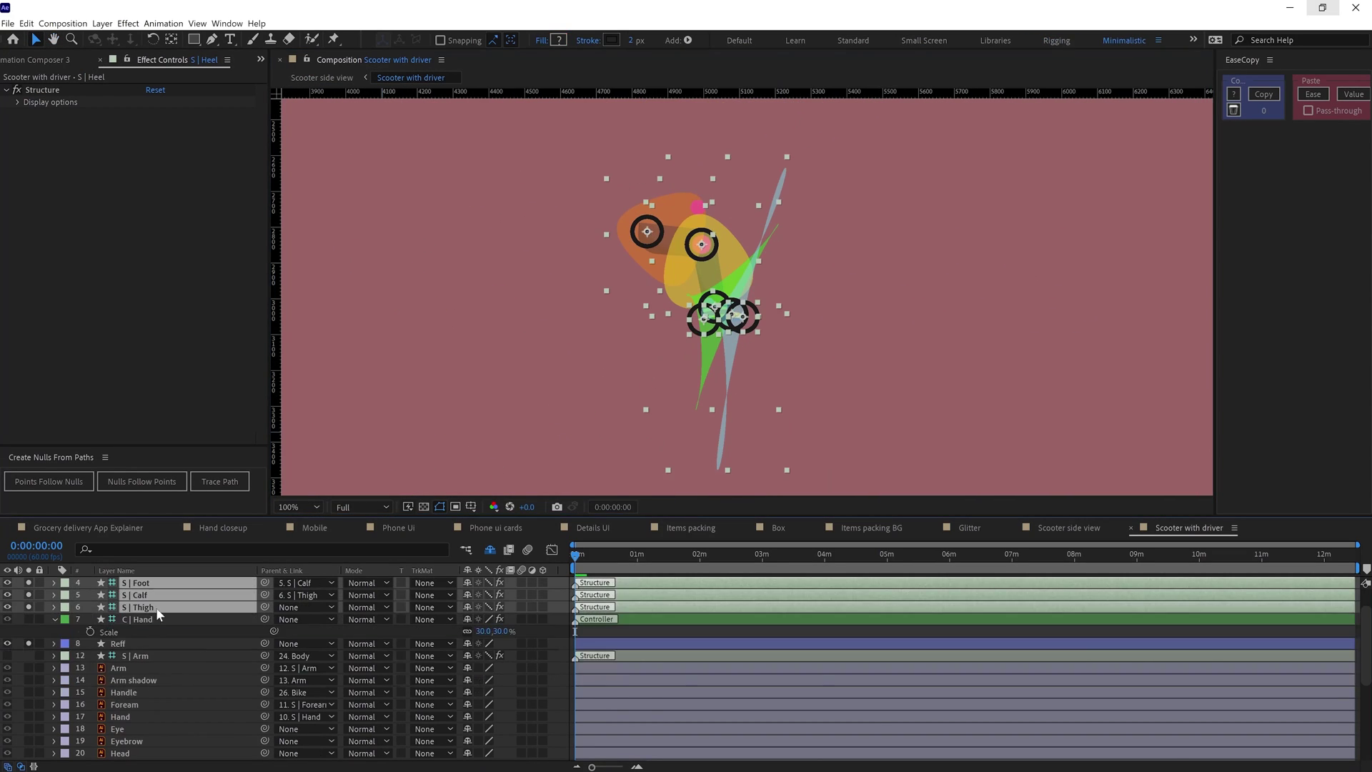
click(231, 680)
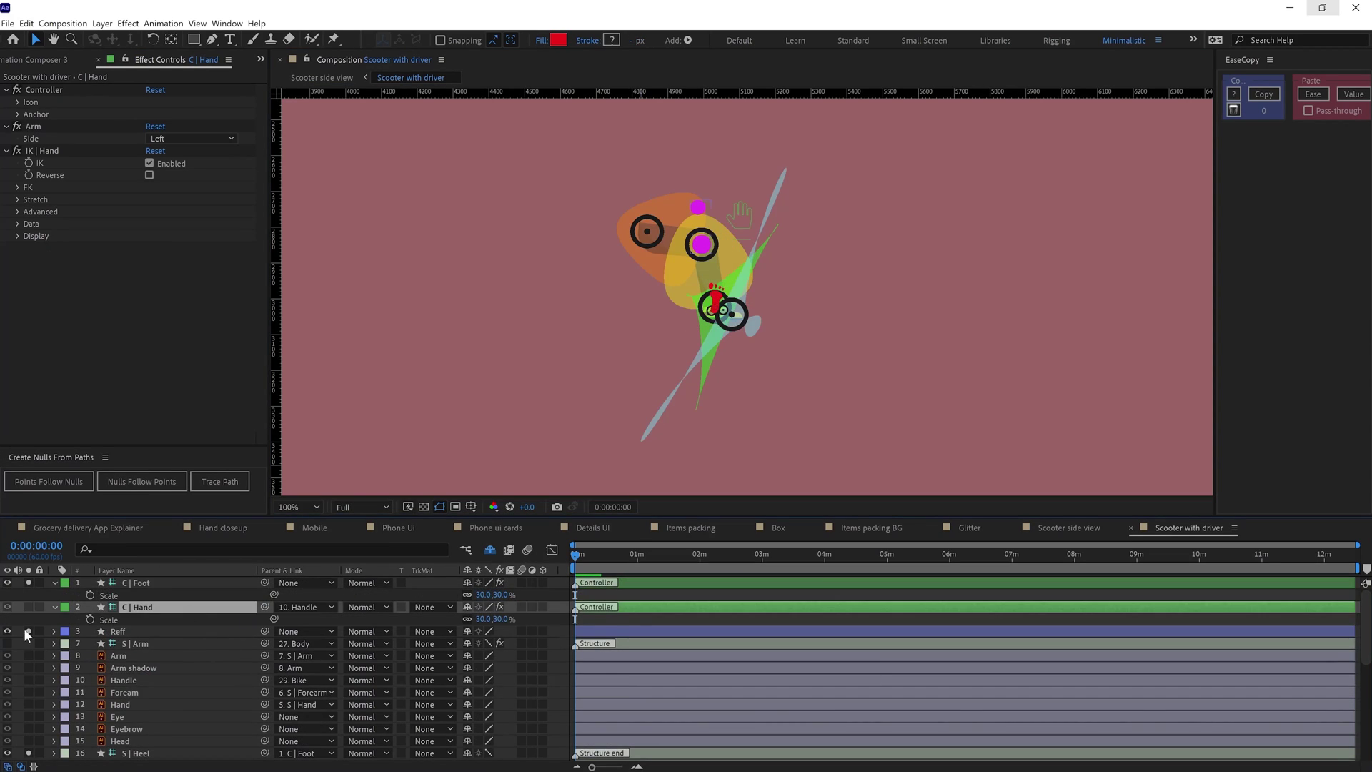
click(330, 668)
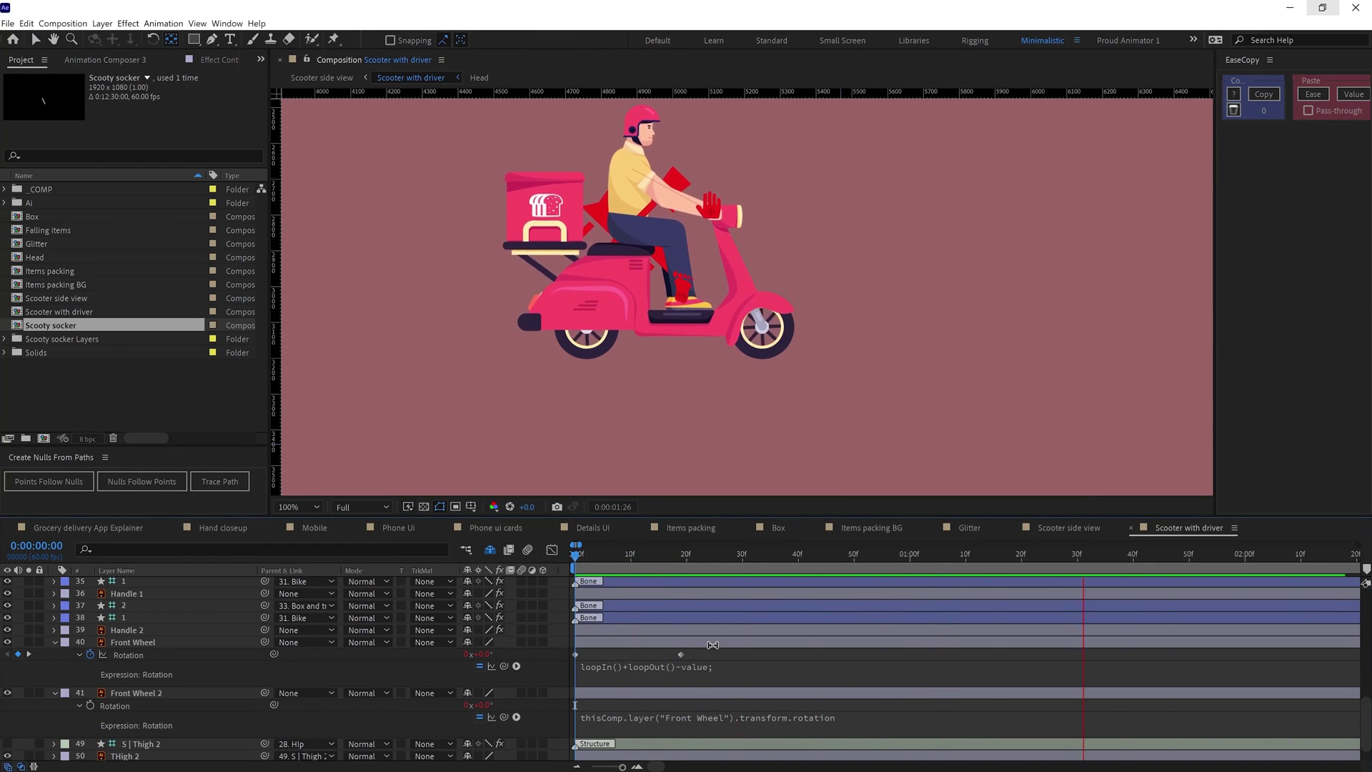
Preview the Front Wheel spinning continuously
click(713, 645)
key(semicolon)
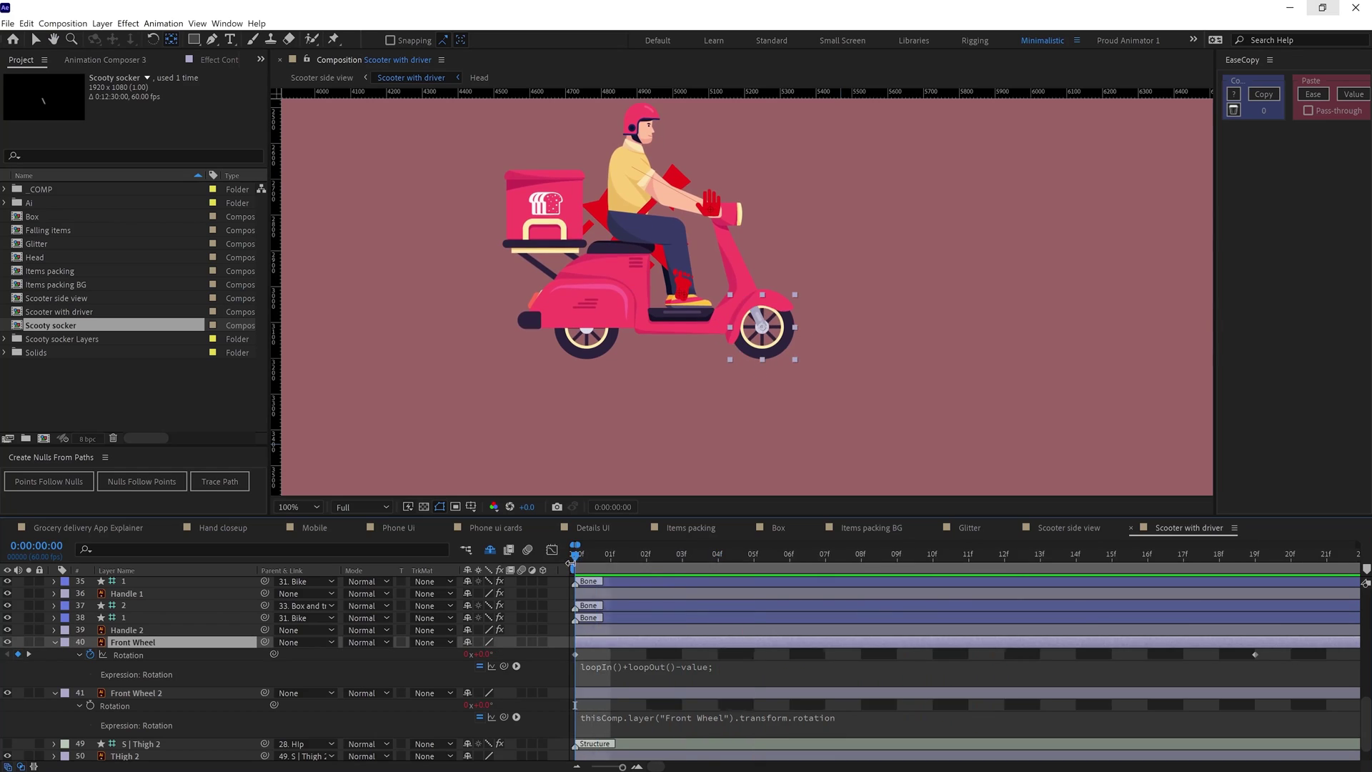
key(semicolon)
key(space)
key(F2)
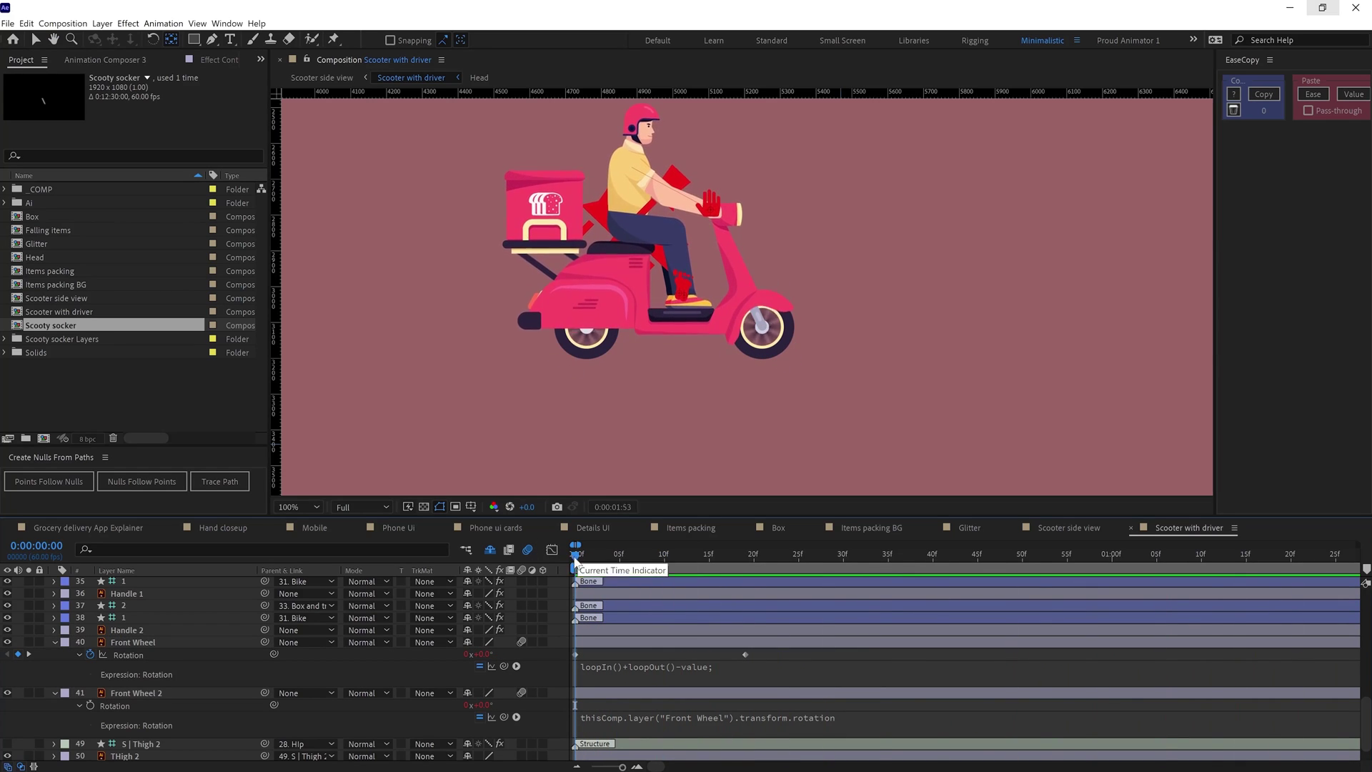
key(space)
Give the Hip rotation a small negative value
key(u)
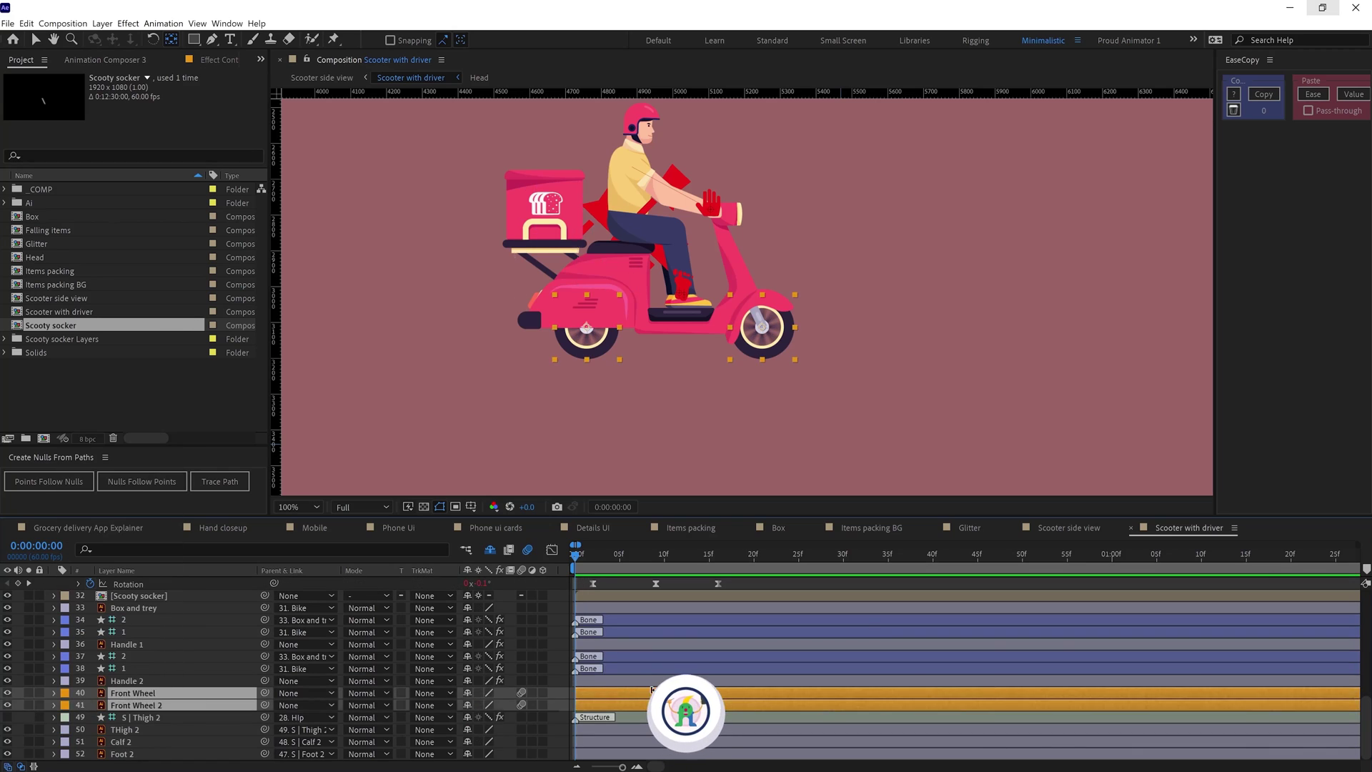
scroll(644, 360, up, 3)
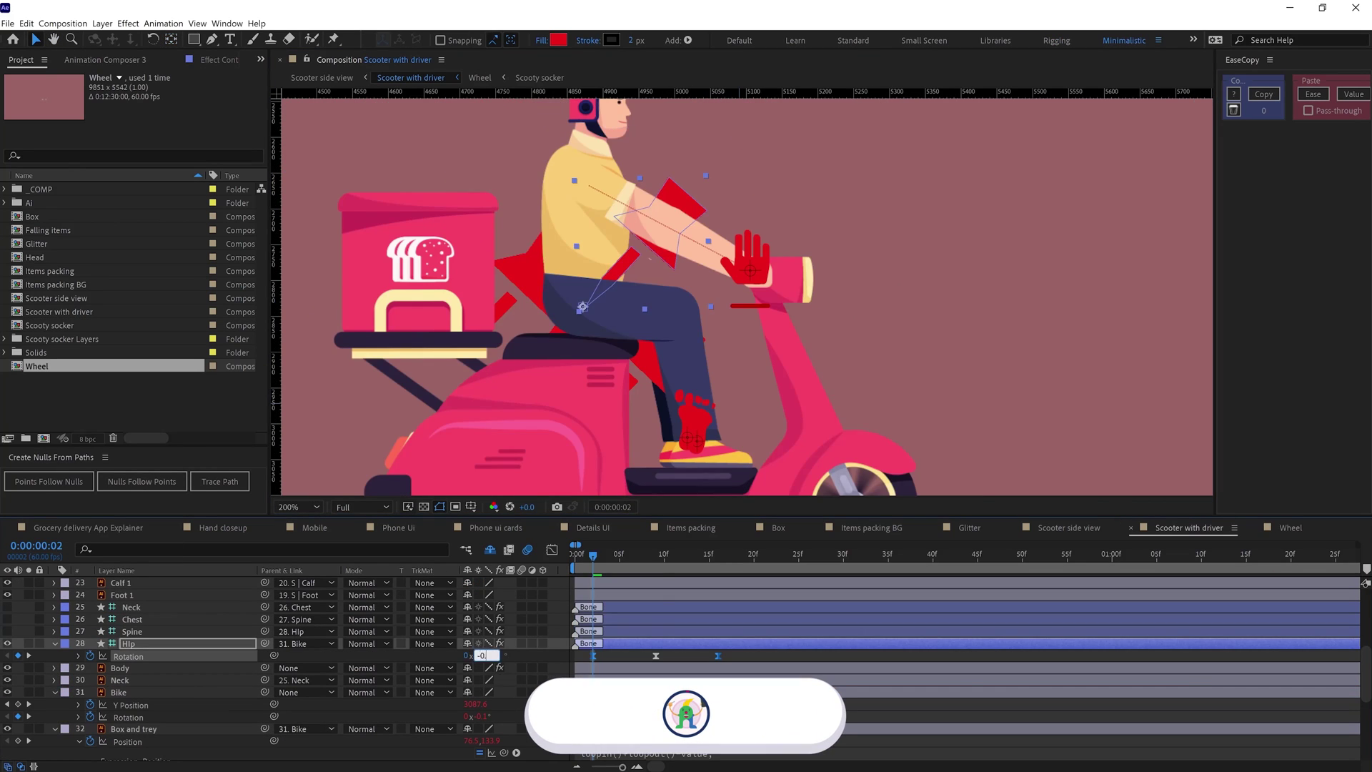
text(6)
key(Return)
scroll(565, 372, down, 2)
A few frames later, paste a rotation keyframe on the Neck
key(u)
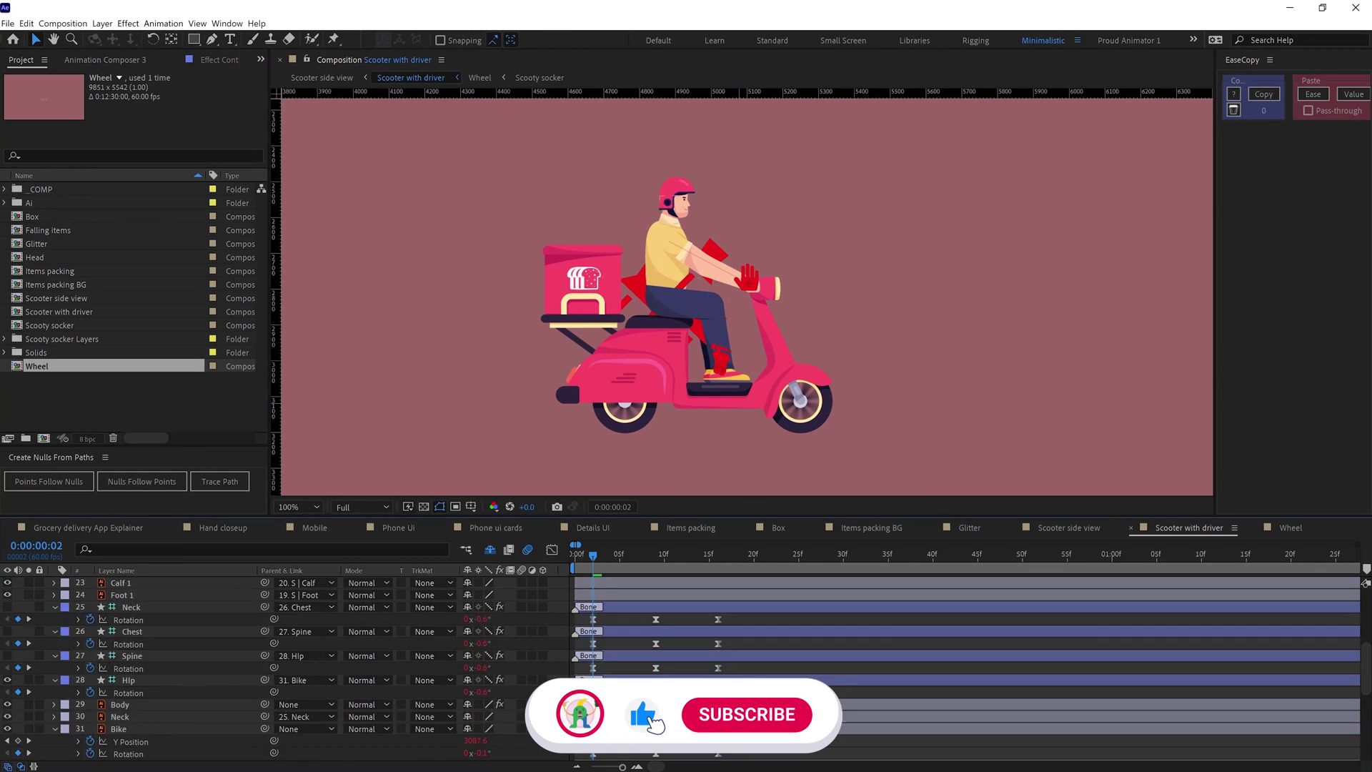
key(equal)
key(Page_Down)
key(Page_Down)
key(Page_Down)
key(Page_Down)
key(Page_Down)
key(Page_Down)
key(ctrl+v)
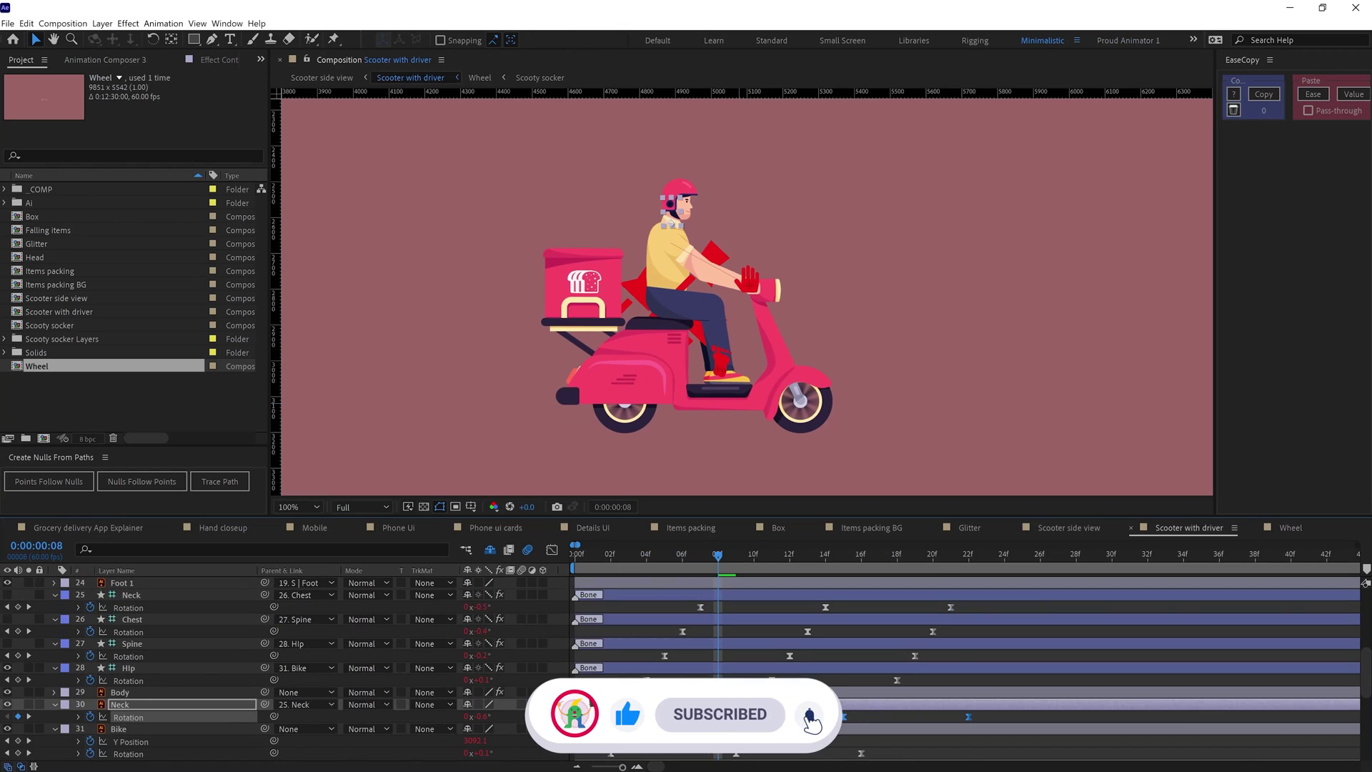
scroll(678, 653, up, 1)
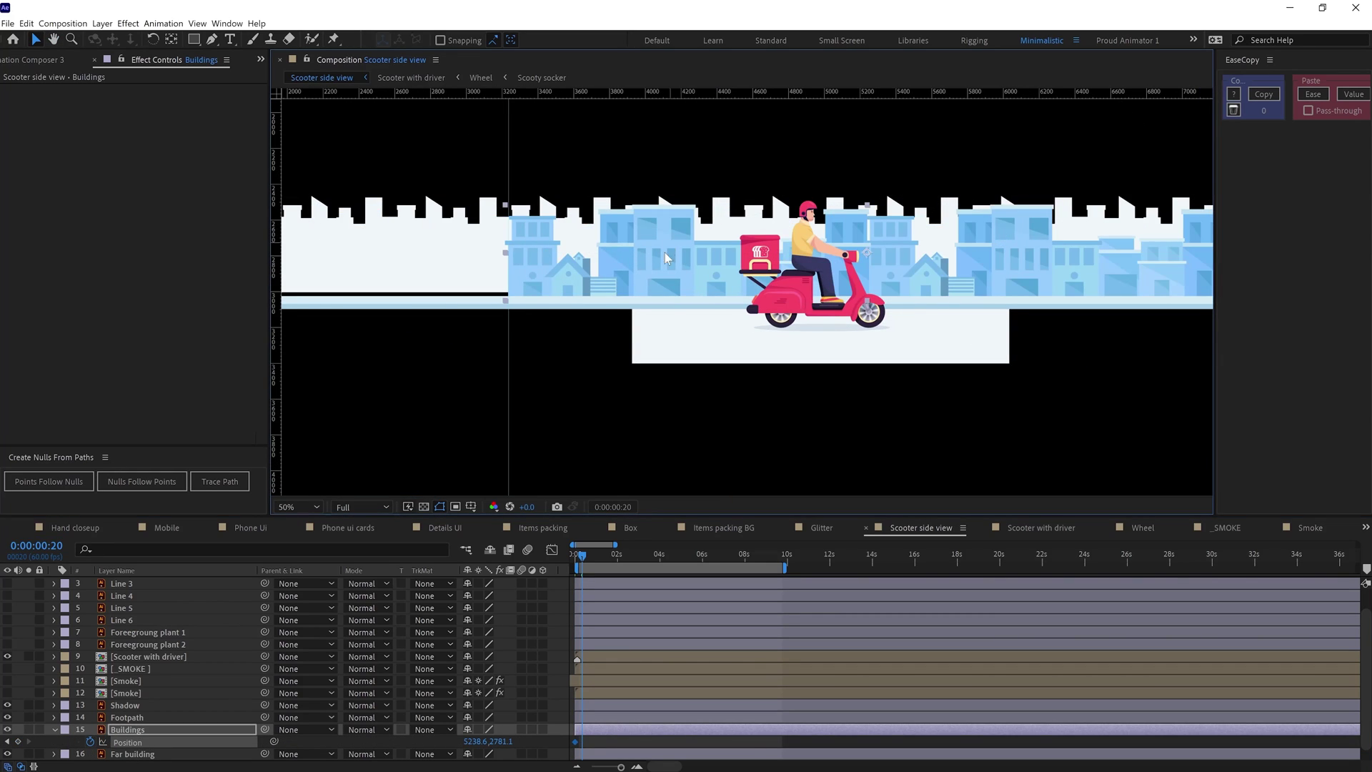
Duplicate the Buildings layer, place the copy to its right, and parent Buildings 2 to Buildings
scroll(664, 251, down, 2)
key(ctrl+d)
drag(666, 278, 1027, 277)
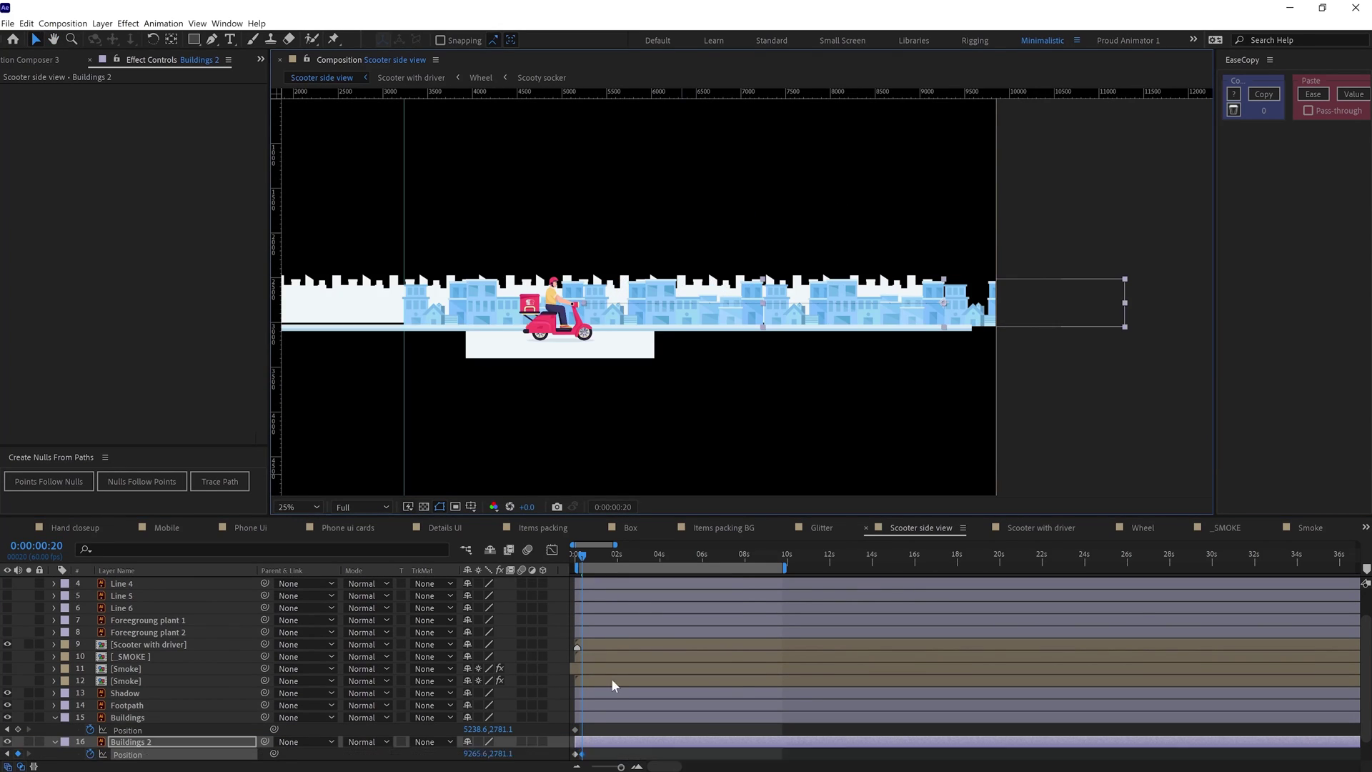
scroll(613, 686, down, 1)
drag(264, 716, 128, 692)
scroll(894, 313, up, 4)
Move the Far building Outlines layer below the Ground layer
scroll(808, 303, down, 2)
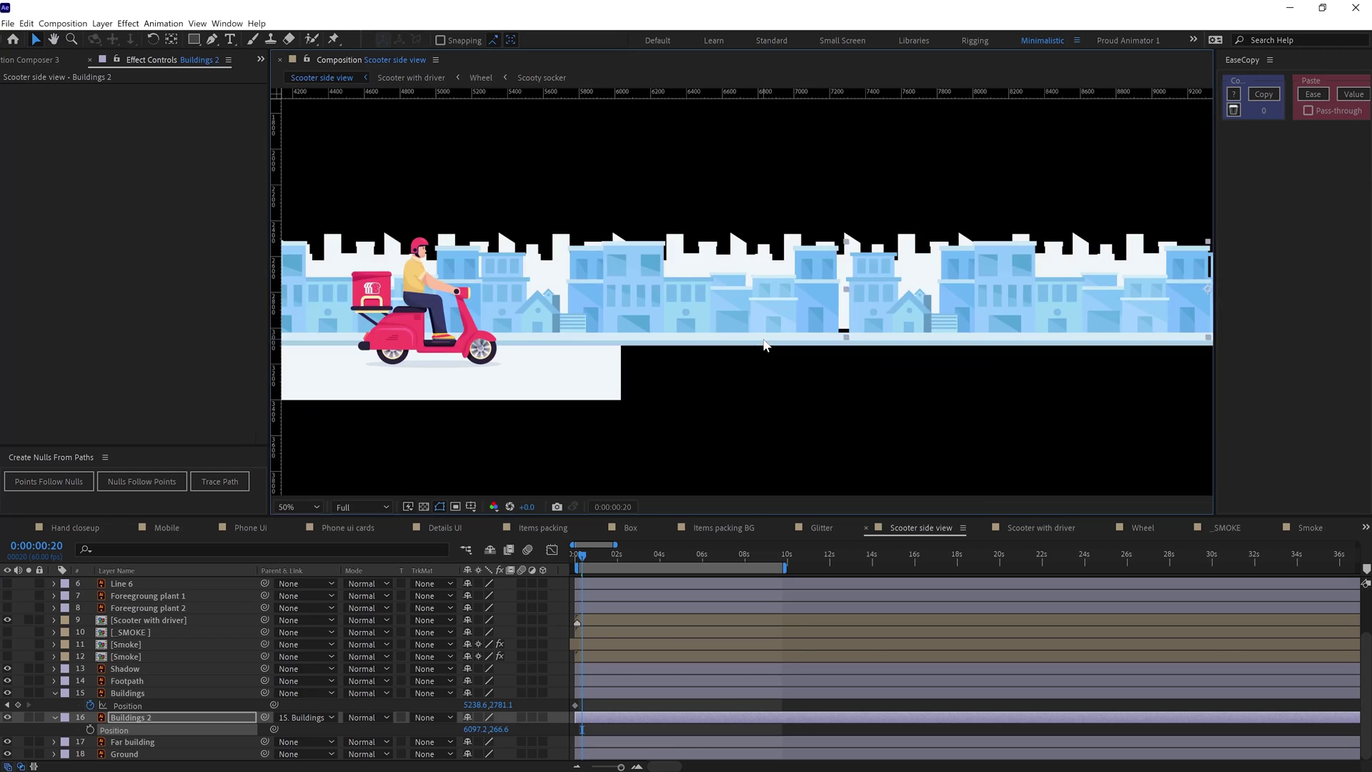
scroll(763, 345, down, 2)
click(79, 729)
scroll(870, 316, down, 1)
scroll(843, 360, up, 4)
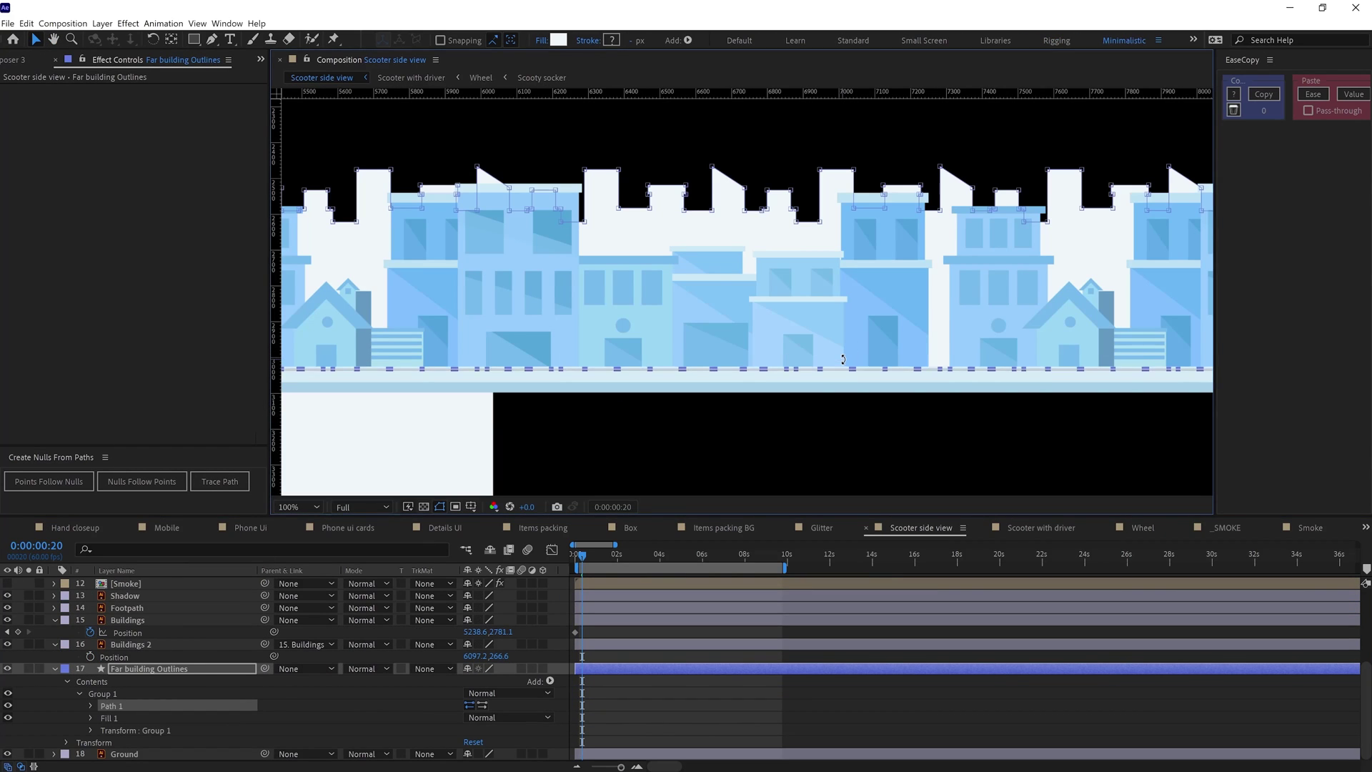
scroll(770, 370, down, 2)
key(ctrl+bracketleft)
Slide the Buildings layer's row of buildings sideways to the left by adjusting its Position
click(127, 632)
drag(478, 632, 528, 626)
scroll(892, 380, down, 4)
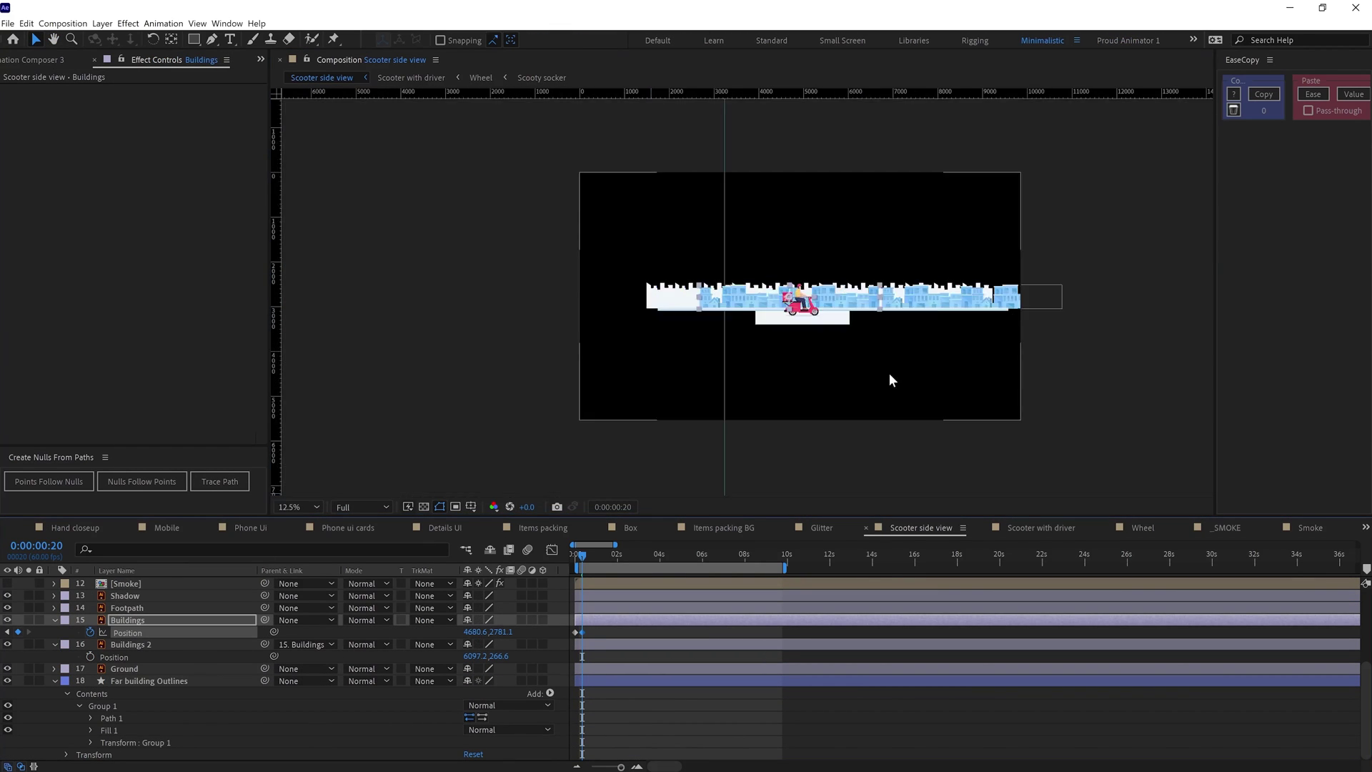
scroll(891, 379, up, 1)
click(483, 631)
scroll(834, 410, up, 1)
drag(646, 482, 727, 440)
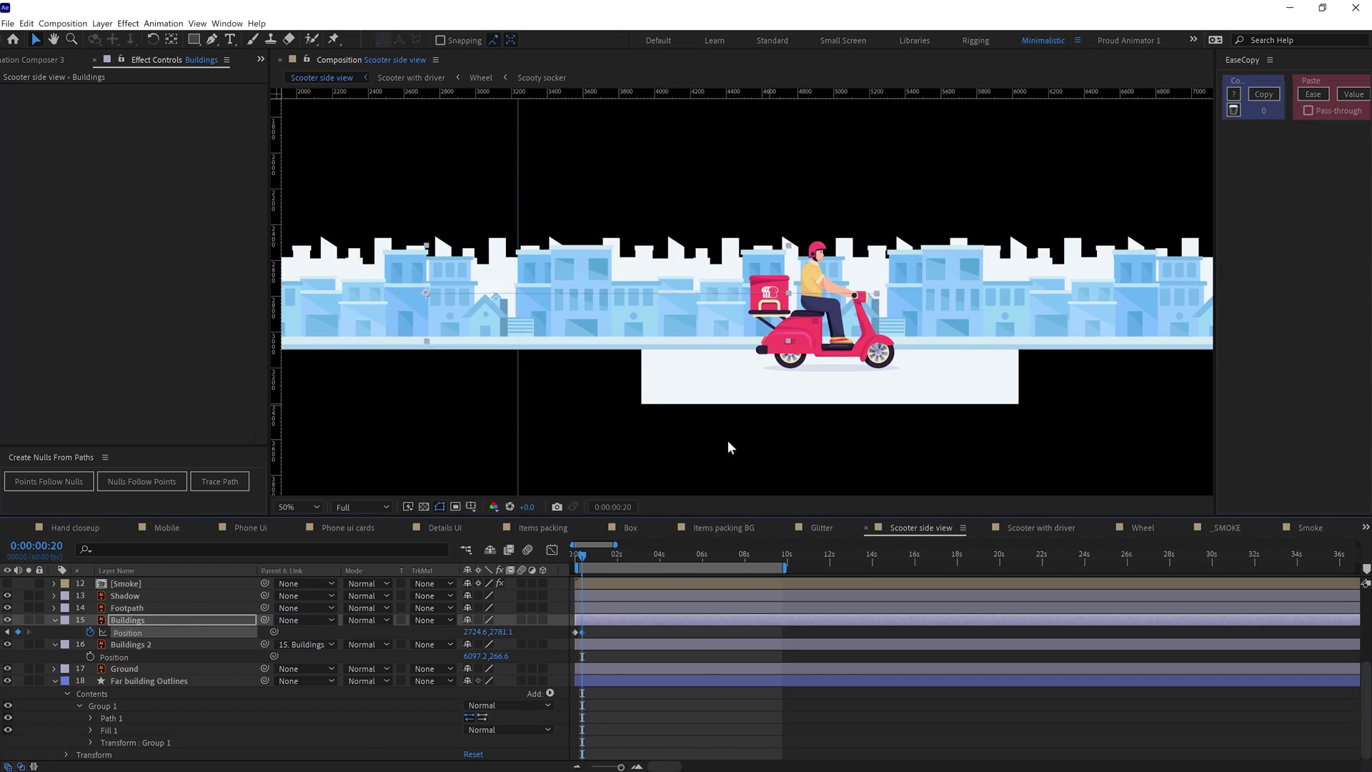
key(ctrl+Down)
scroll(805, 419, down, 1)
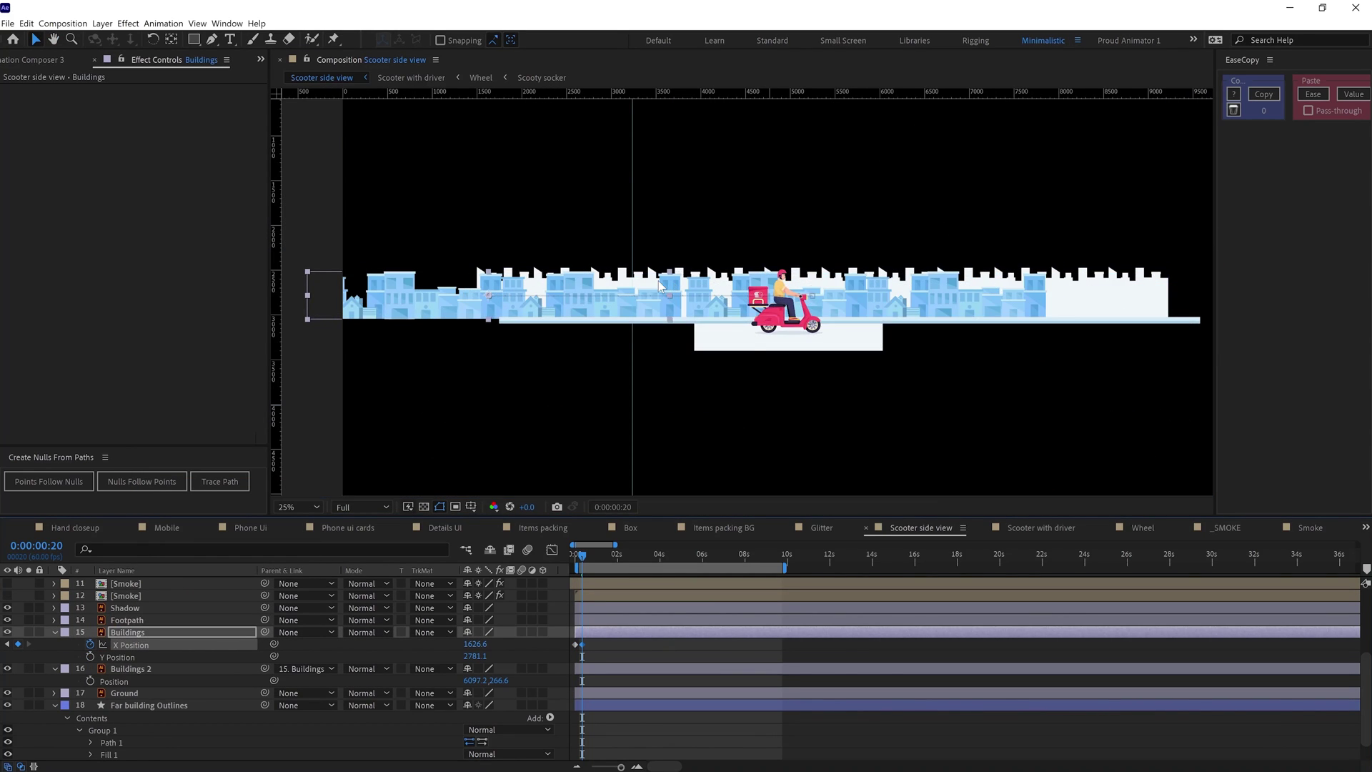
With separate dimensions, lower the Buildings X Position and add the expression loopIn()+loopOut()-value;
drag(471, 644, 472, 646)
click(473, 645)
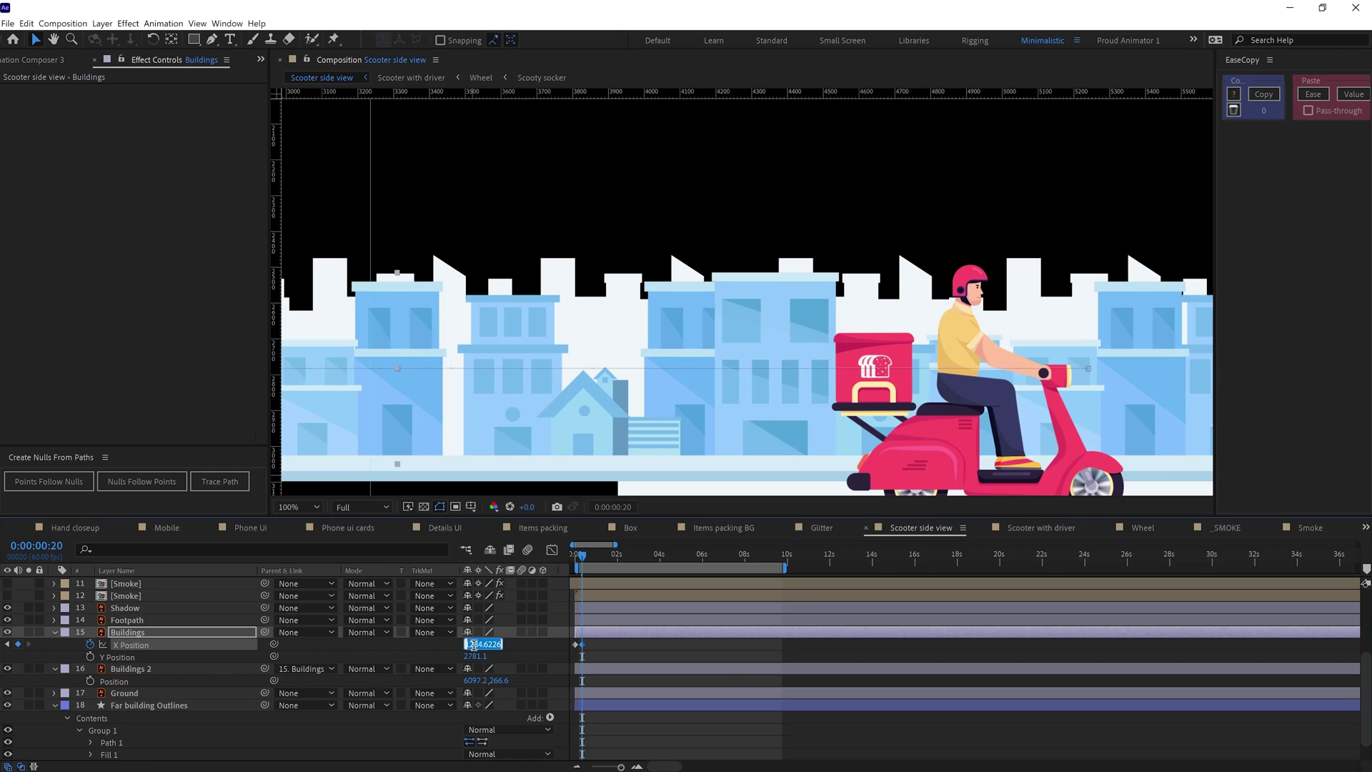
key(shift+Down)
key(shift+Down)
key(shift+Down)
key(shift+Down)
key(shift+Down)
key(shift+Down)
key(shift+Down)
key(shift+Down)
key(shift+Down)
key(shift+Down)
key(shift+Down)
key(shift+Down)
key(shift+Down)
key(shift+Down)
key(shift+Down)
key(shift+Down)
key(shift+Down)
key(shift+Down)
key(shift+Down)
key(shift+Down)
key(Return)
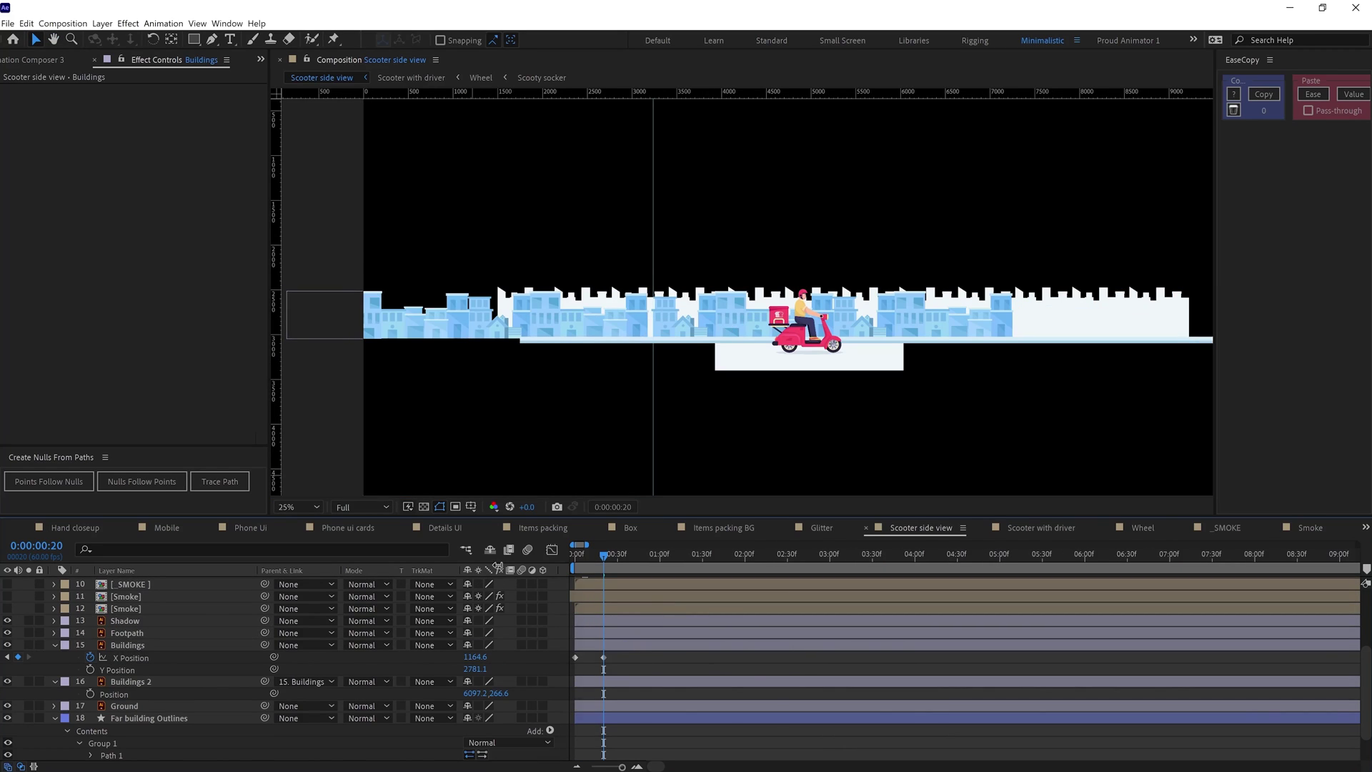
alt+click(93, 656)
text(value;)
click(580, 551)
key(space)
Hide the Scooter with driver layer and widen the timeline to the full 19-second span
scroll(670, 432, up, 2)
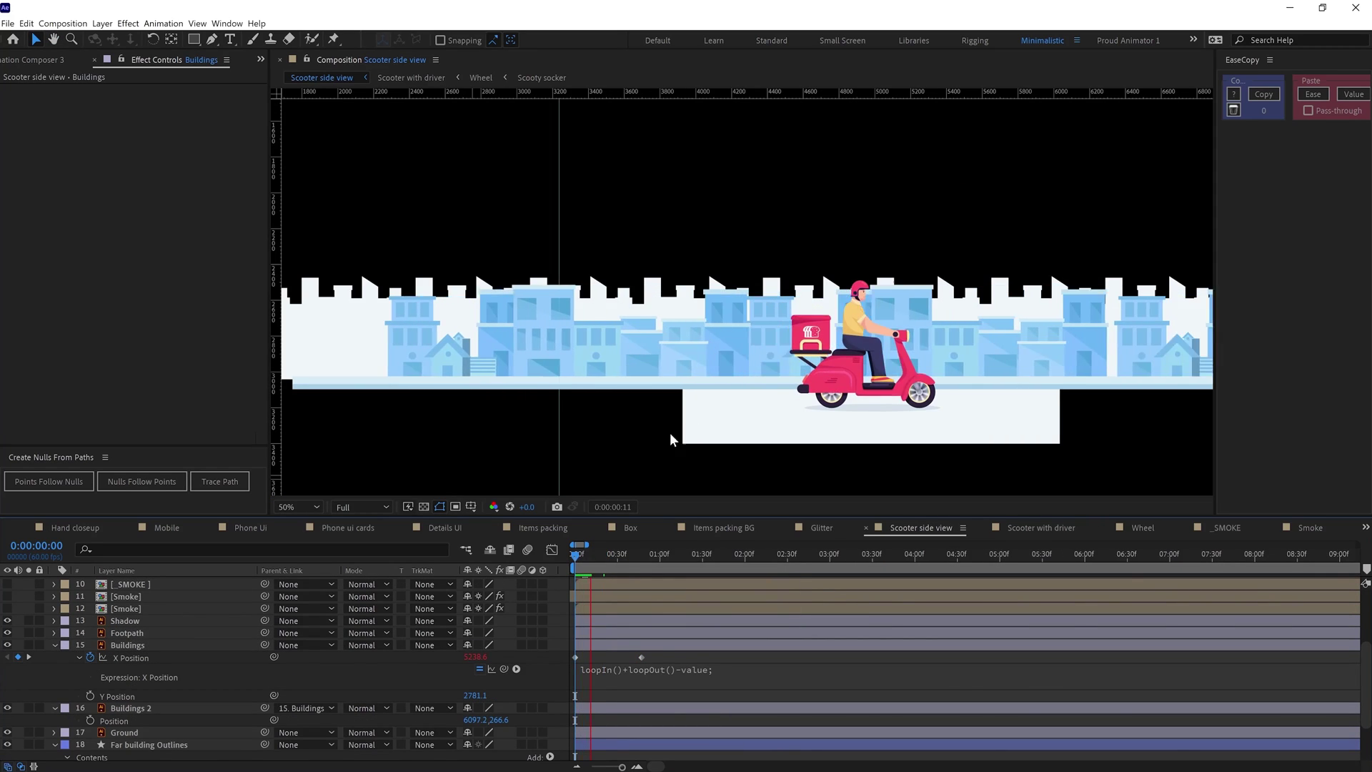
scroll(51, 648, up, 3)
click(7, 645)
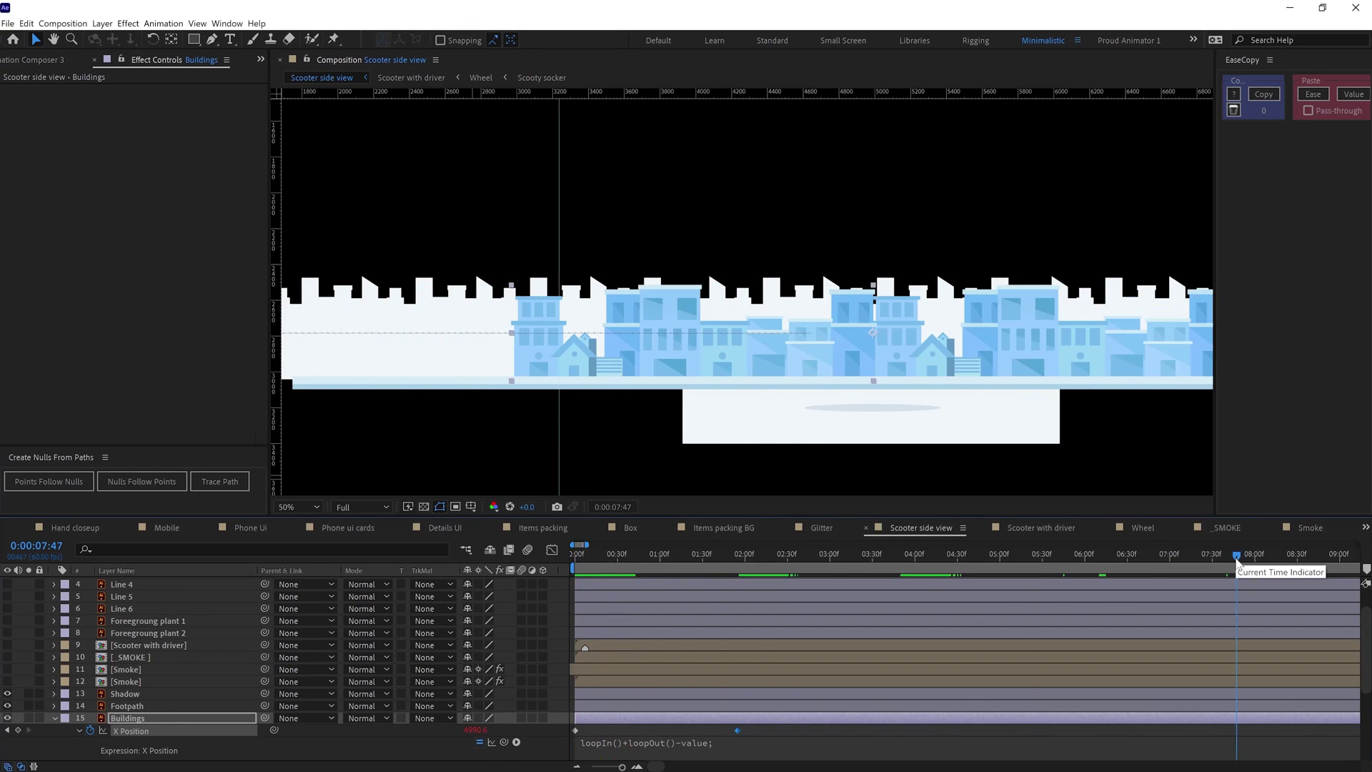
drag(587, 544, 597, 544)
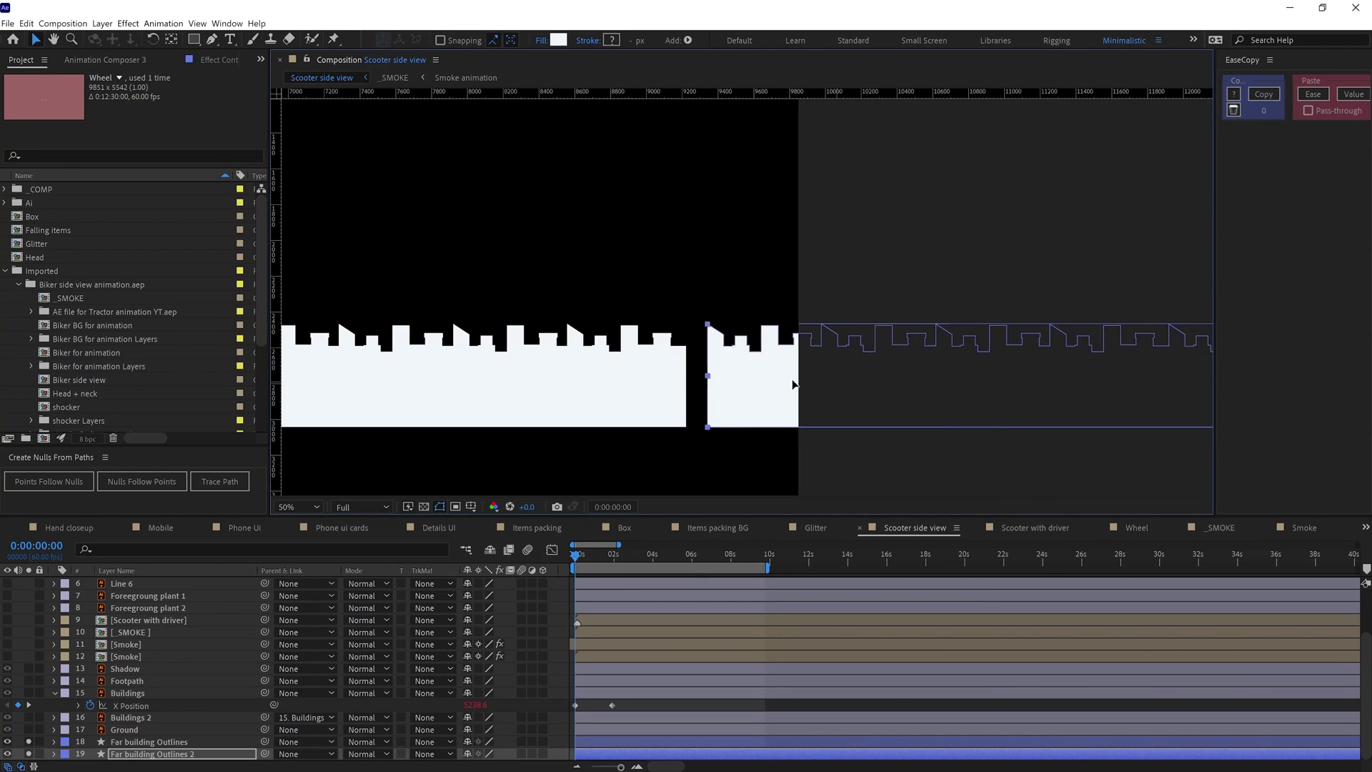
Duplicate the Far building Outlines layer to extend the skyline
scroll(795, 384, up, 2)
scroll(795, 328, down, 5)
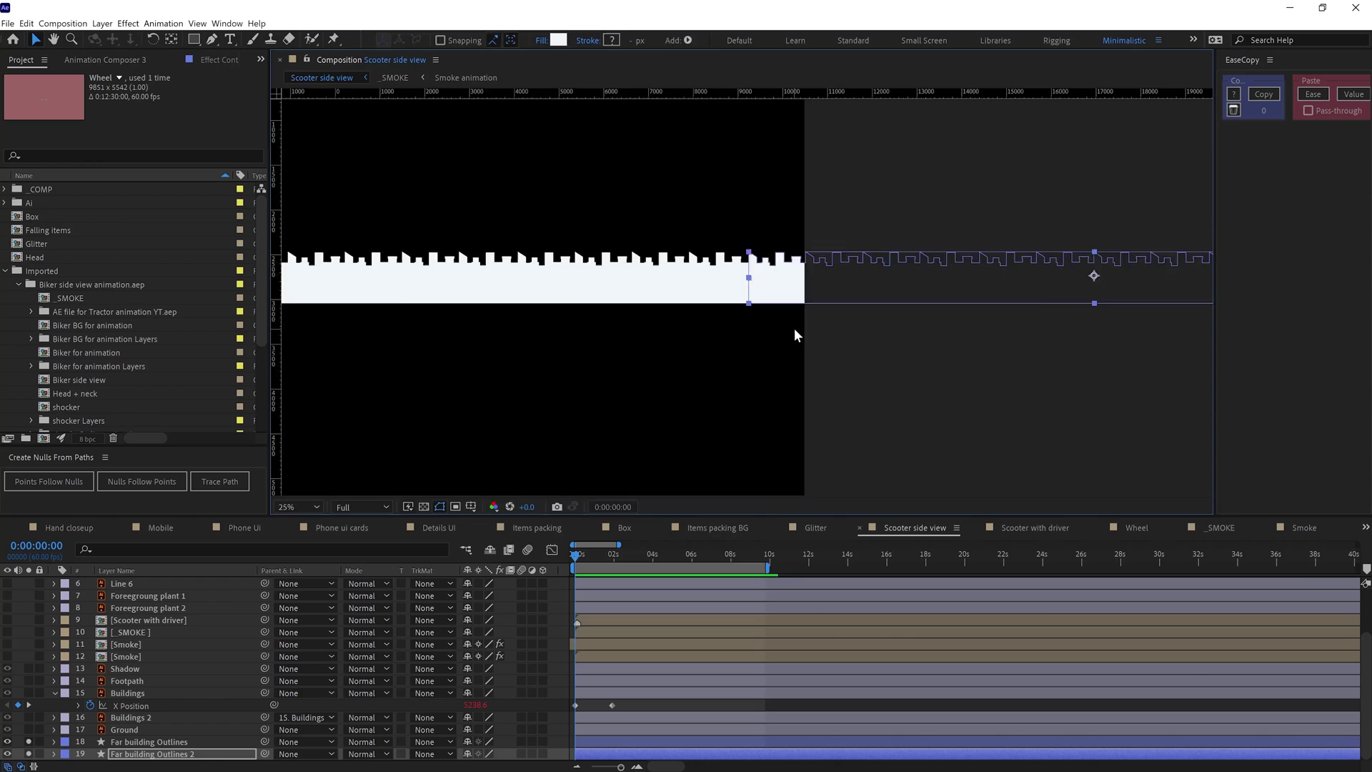
key(ctrl+d)
scroll(795, 415, up, 6)
scroll(722, 349, up, 3)
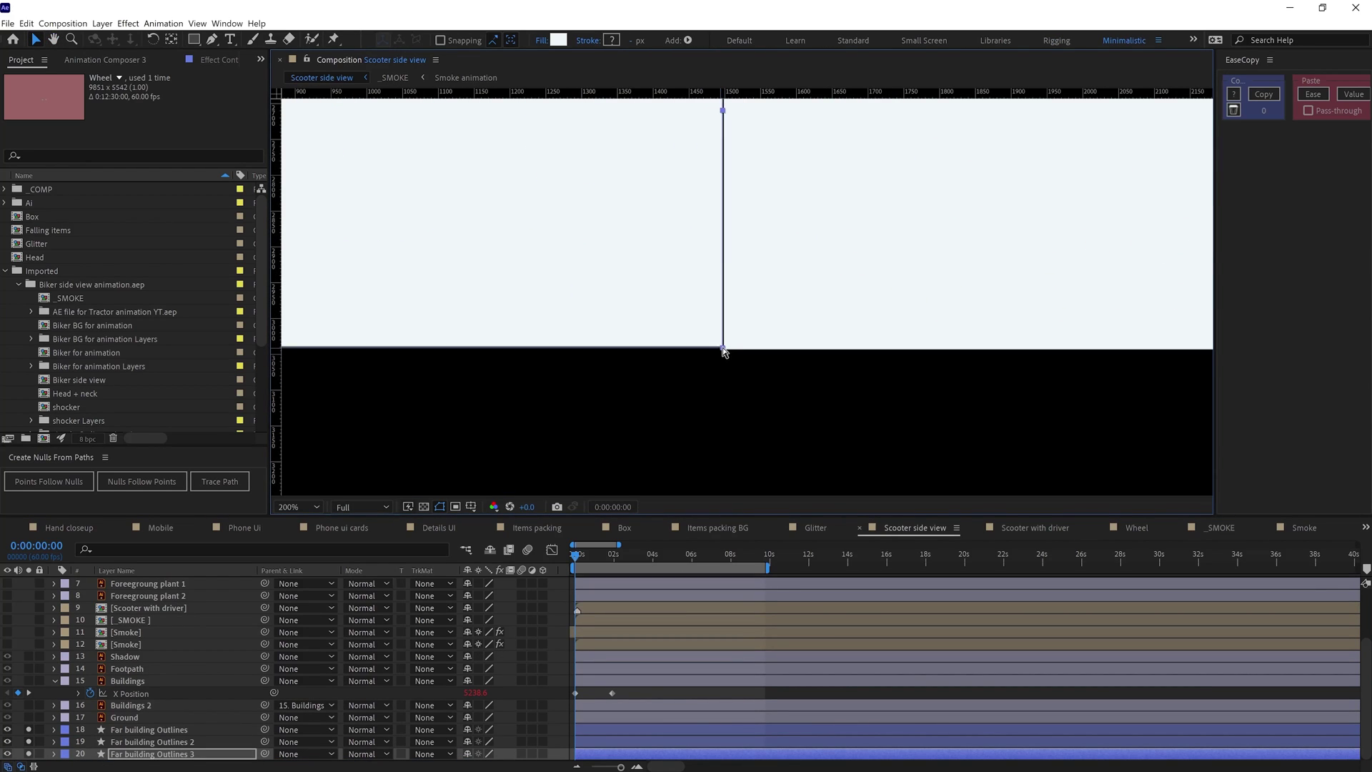
scroll(796, 326, down, 7)
scroll(796, 325, down, 3)
scroll(911, 341, up, 5)
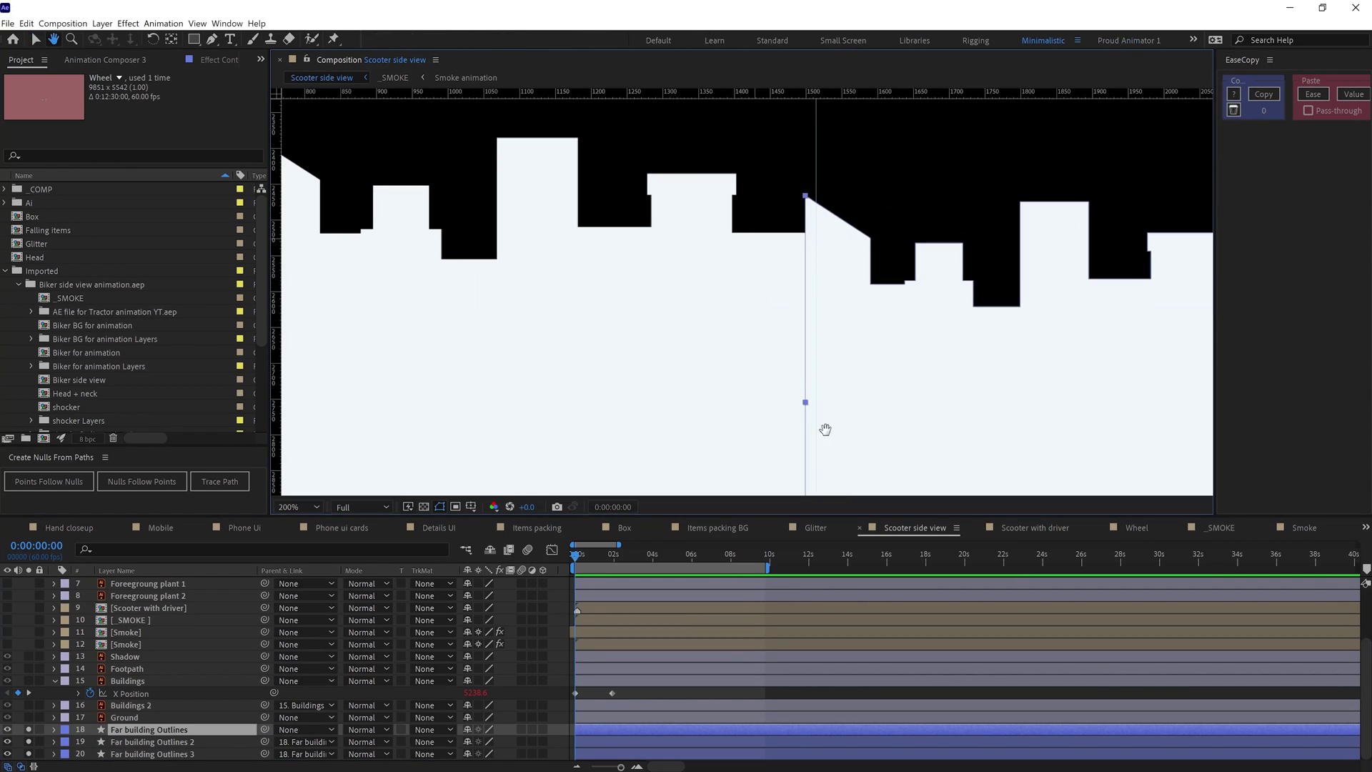
scroll(823, 426, down, 6)
Paste loopIn()+loopOut()-value; onto the far skyline's X Position, then return to the start
click(651, 554)
scroll(725, 322, up, 1)
key(h)
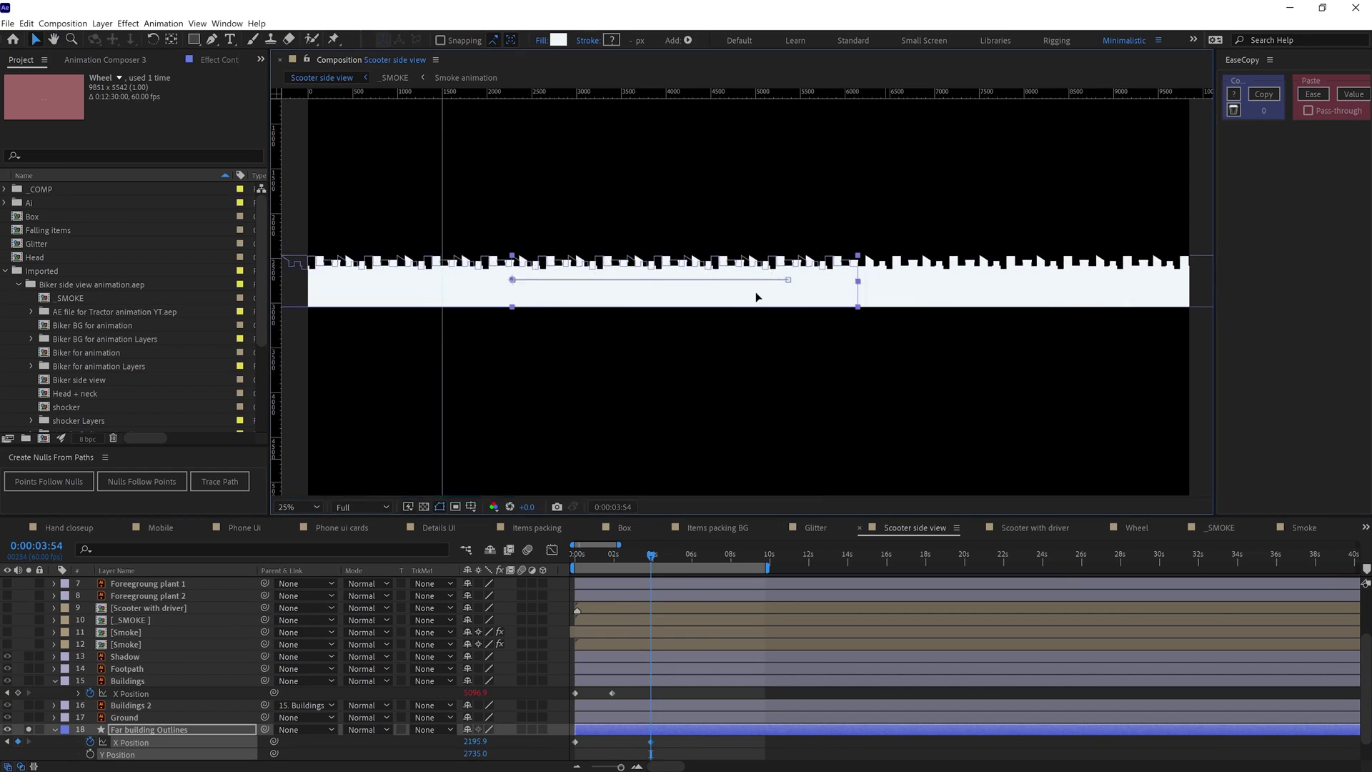
scroll(756, 291, up, 2)
scroll(615, 304, down, 2)
scroll(658, 691, down, 1)
drag(651, 741, 664, 741)
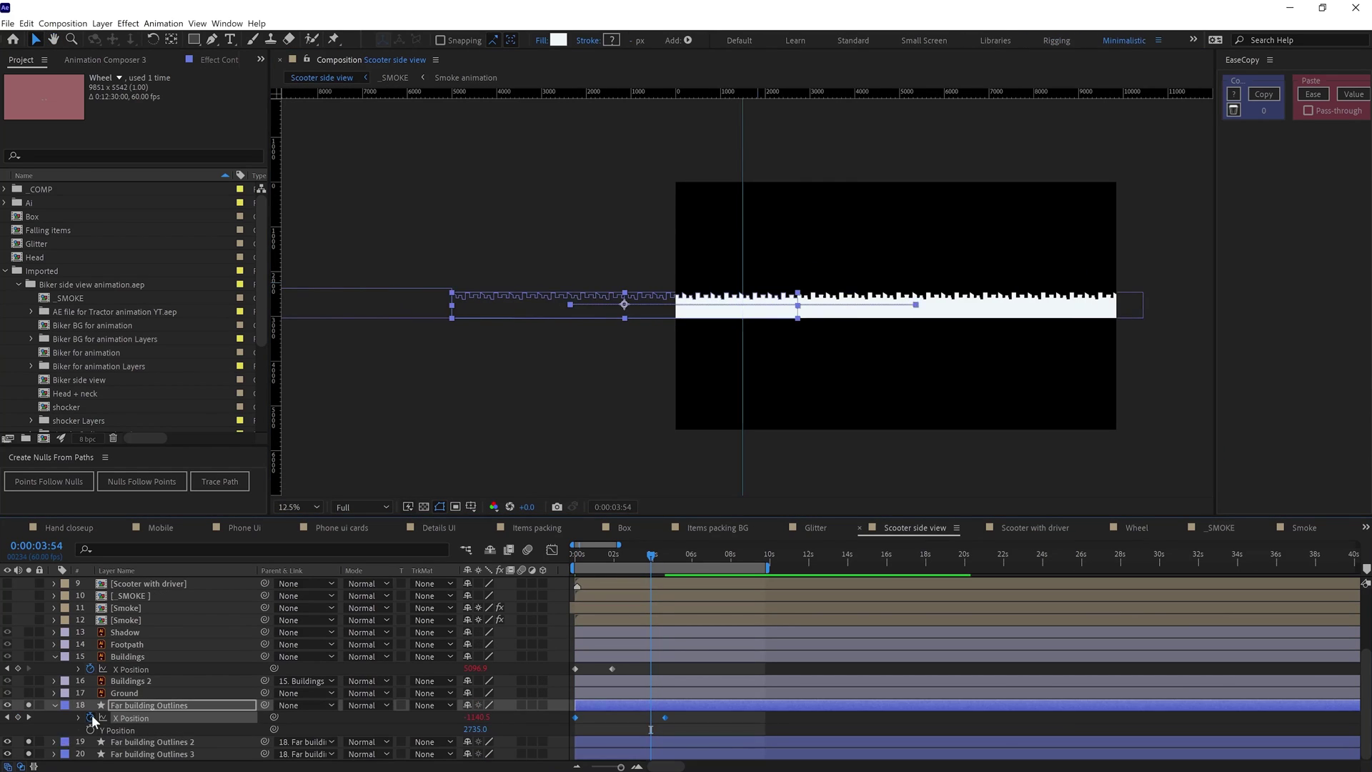
alt+click(90, 716)
text(loopIn()+loopOut()-value;)
scroll(758, 440, up, 1)
drag(651, 554, 563, 552)
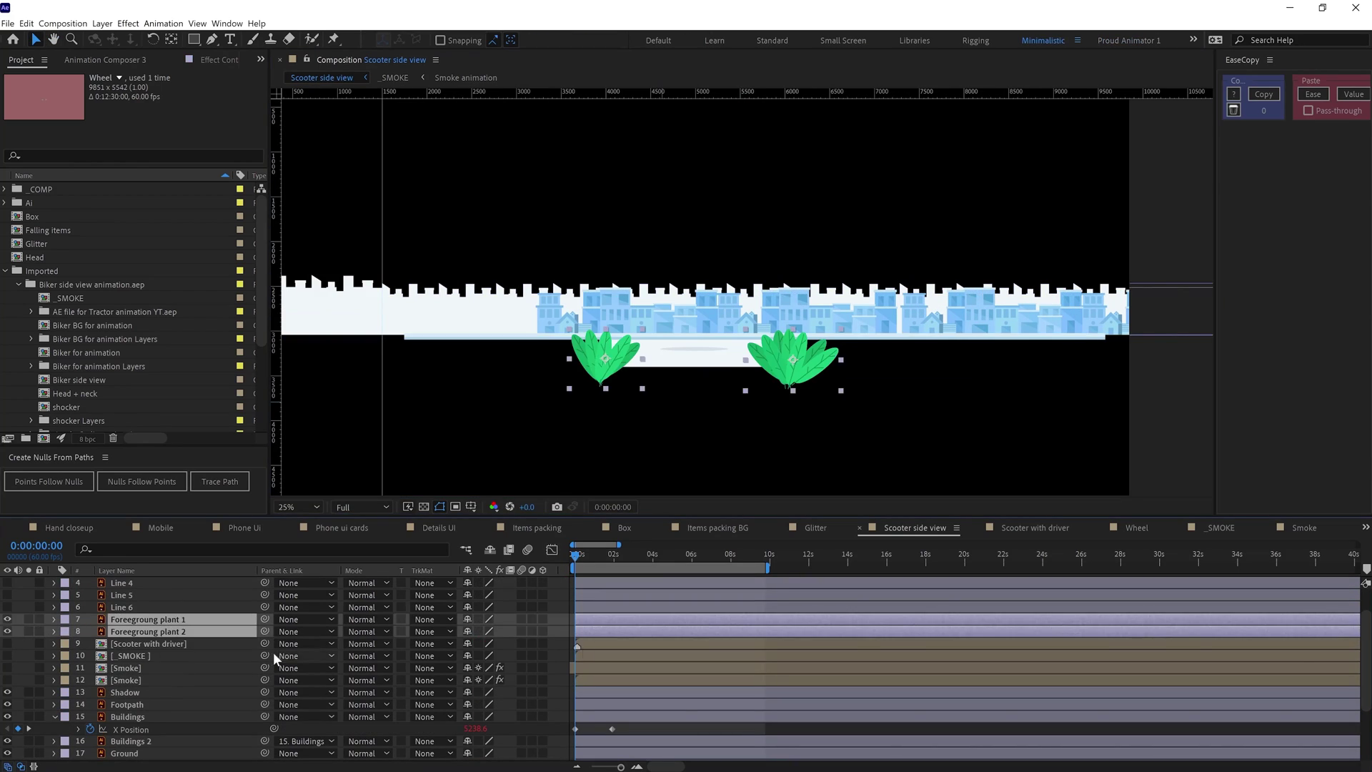
Parent Foregroung plant 2 to Foregroung plant 1 and check plant 1's X Position keyframes
click(150, 631)
drag(265, 631, 157, 619)
click(158, 618)
key(p)
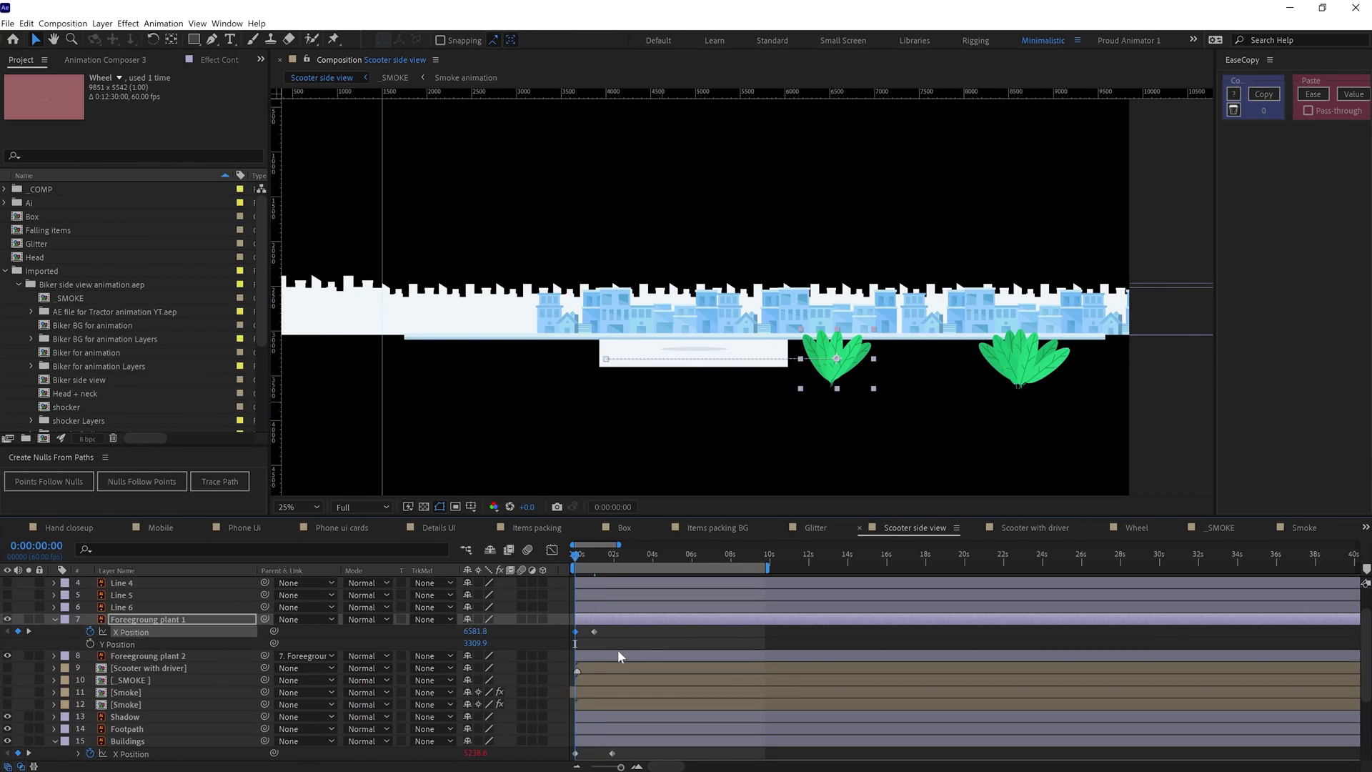
key(k)
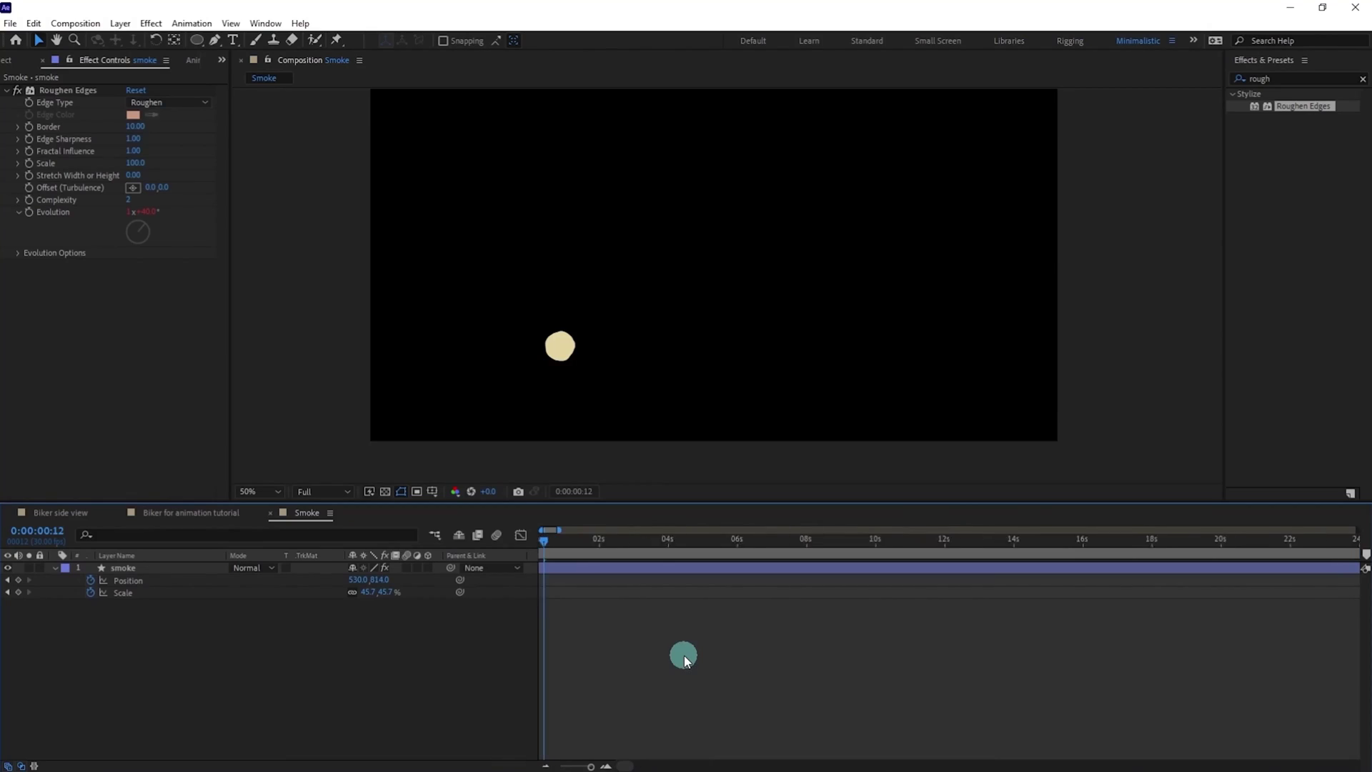
Keyframe the smoke puff rising up and right and give its Position the loop expression
click(198, 568)
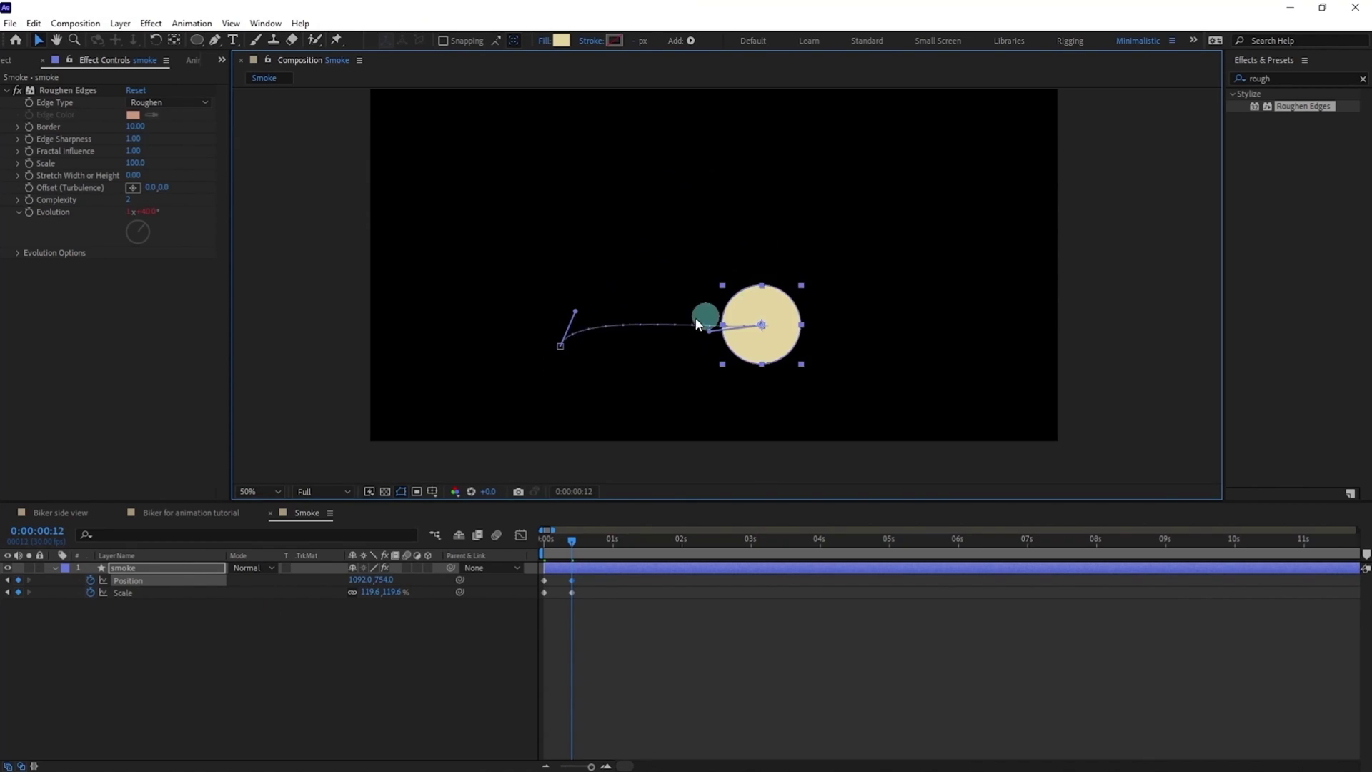
drag(786, 225, 840, 151)
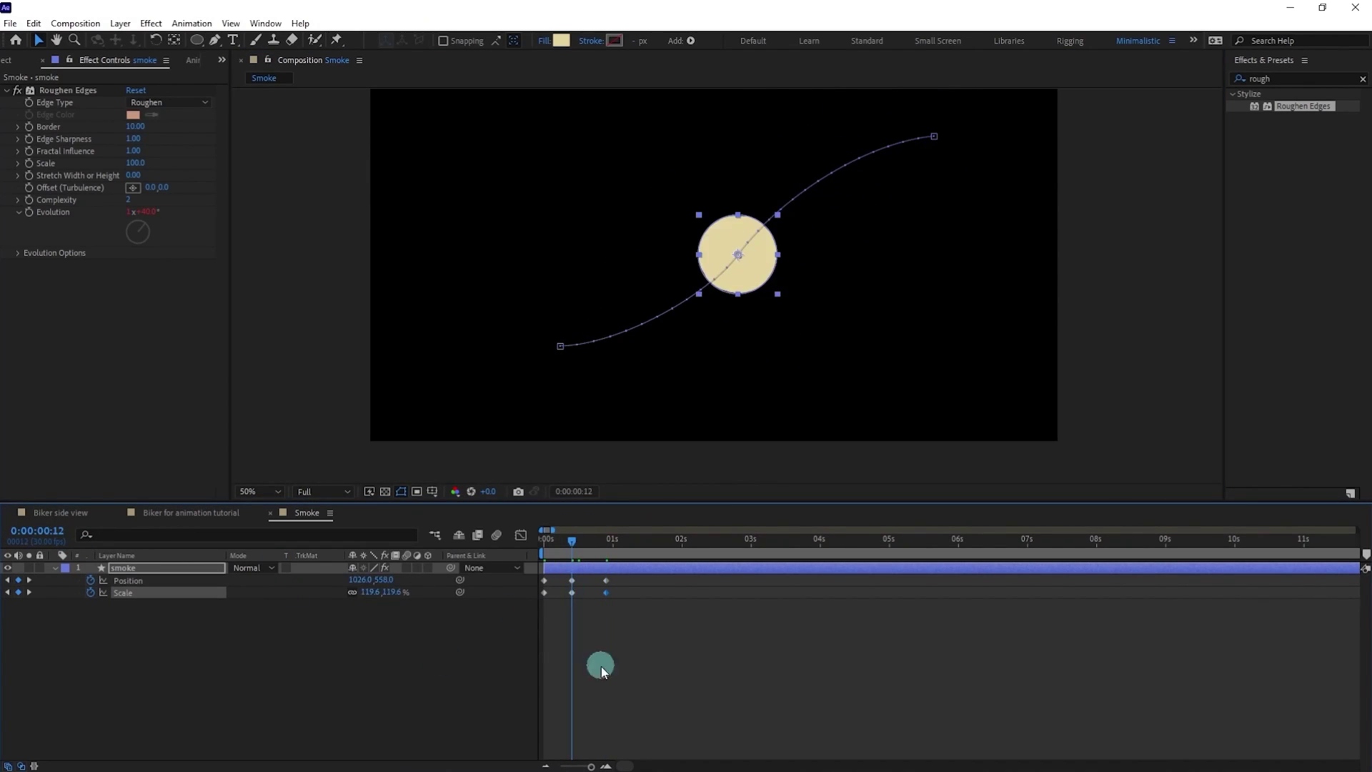
click(566, 658)
click(217, 675)
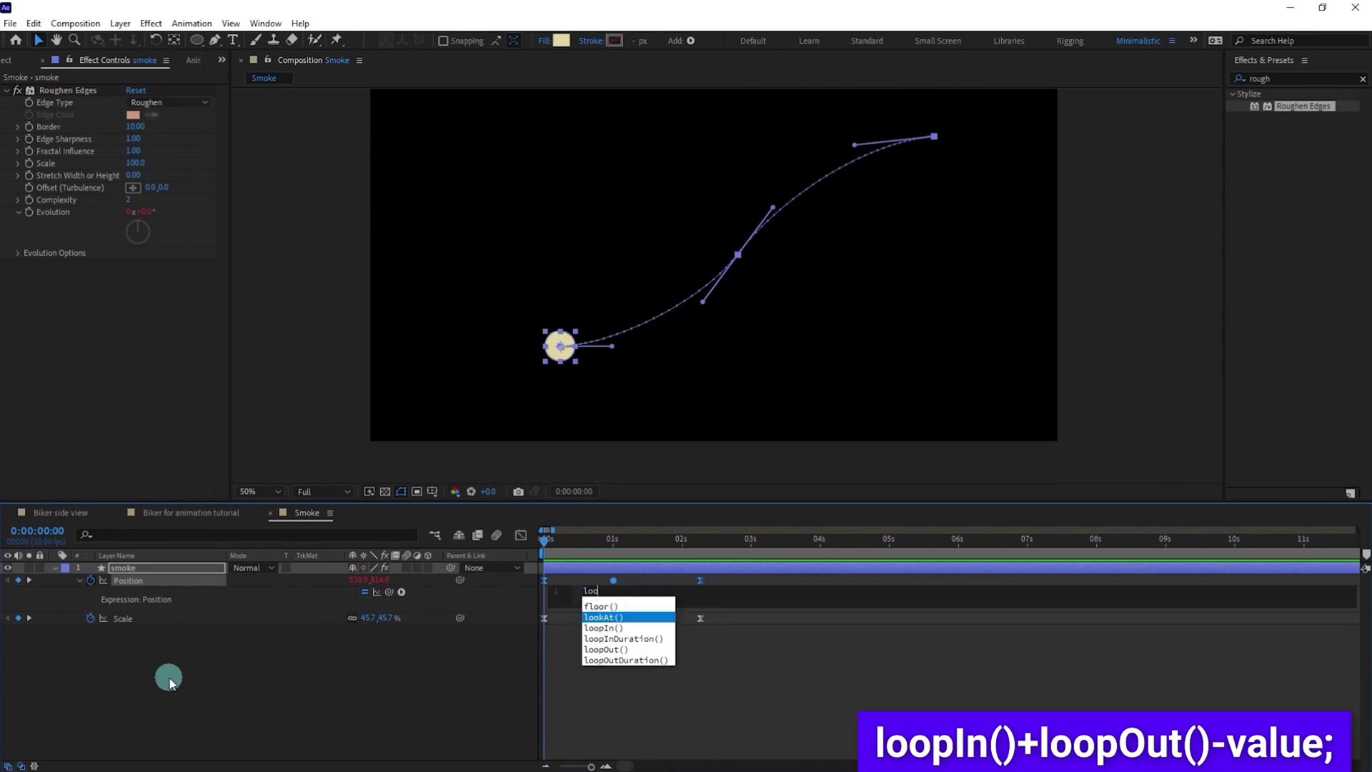
click(657, 604)
Duplicate the smoke layer into seven puffs and reshape each puff's curved motion path
key(ctrl+d)
key(ctrl+d)
key(ctrl+d)
key(ctrl+d)
key(ctrl+d)
key(ctrl+d)
drag(306, 503, 306, 373)
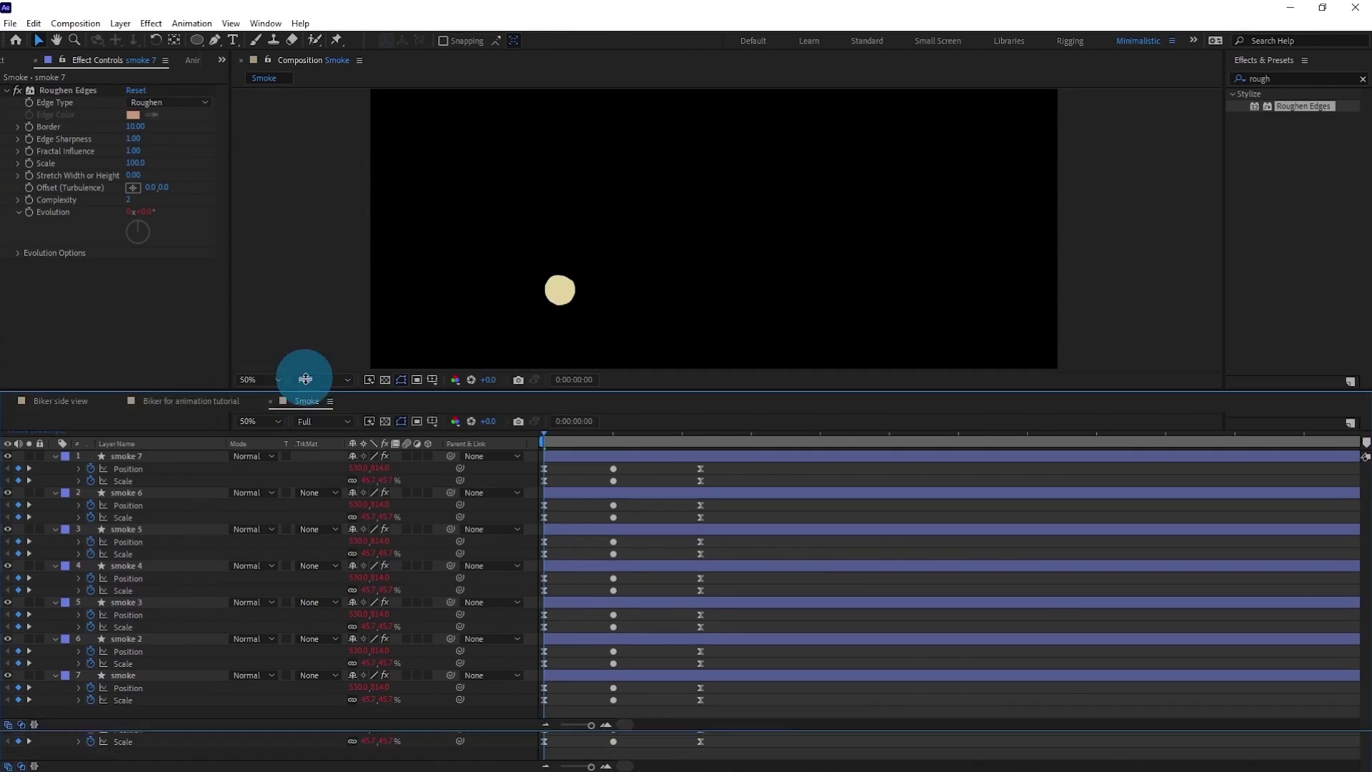
click(670, 234)
drag(638, 209, 628, 202)
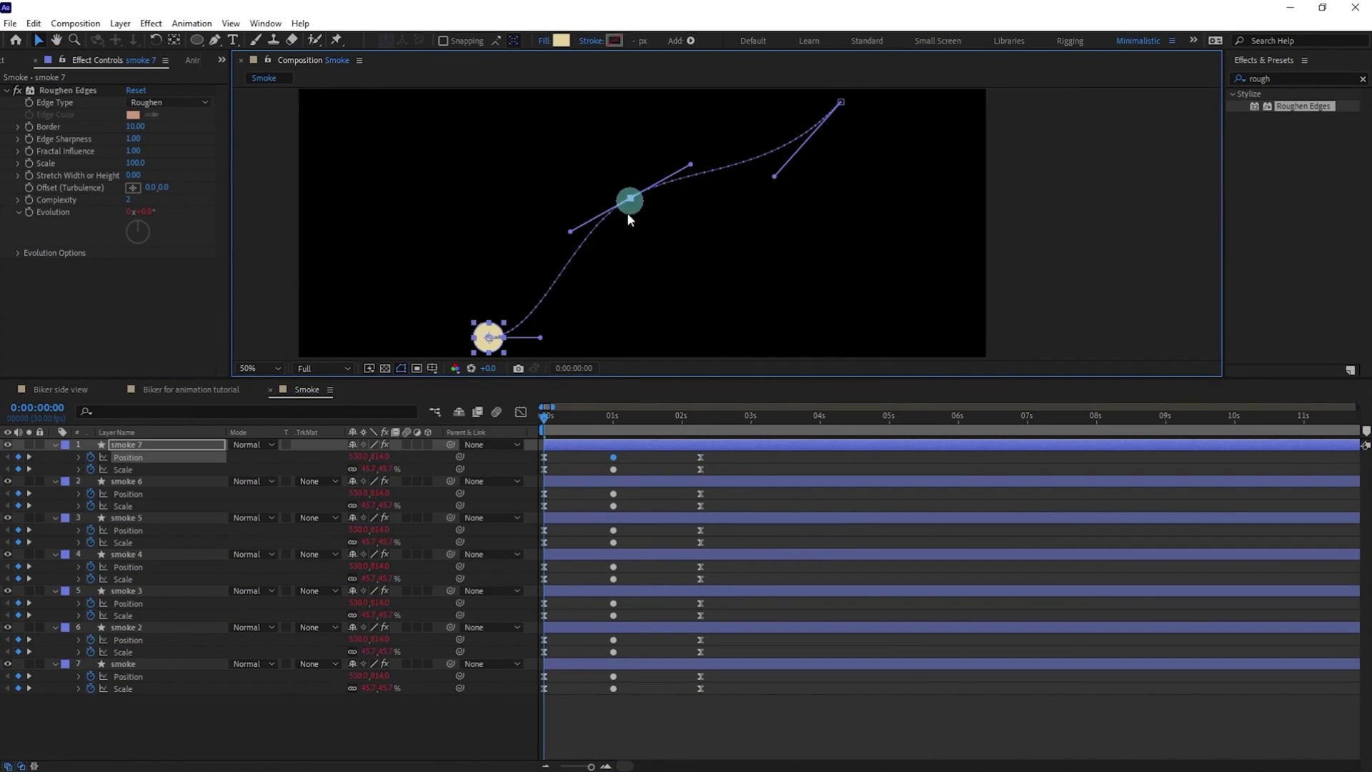
key(ctrl+Down)
drag(726, 294, 756, 239)
key(ctrl+Down)
key(ctrl+Down)
click(667, 245)
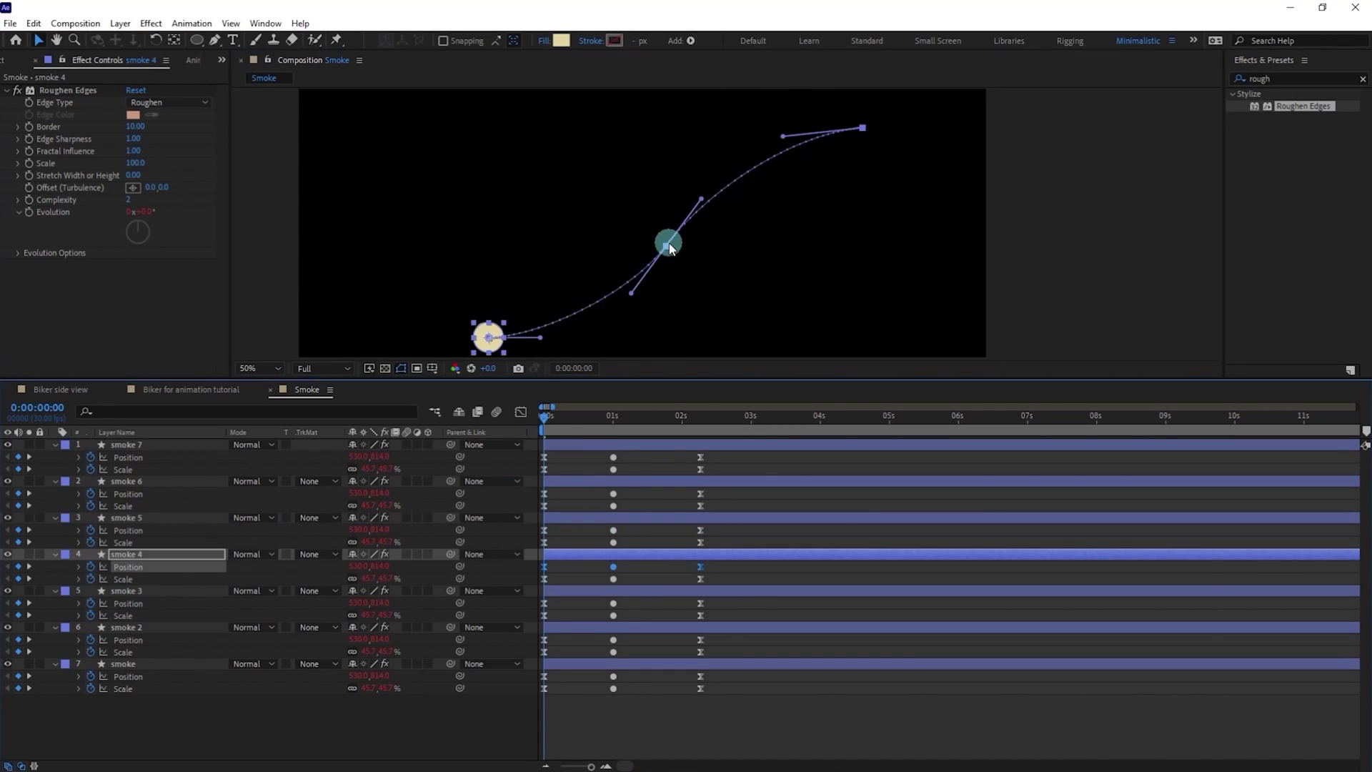
key(ctrl+Down)
key(ctrl+Down)
Stagger the smoke layers' start times in the timeline and preview the seven puffs
drag(550, 626, 560, 625)
click(125, 444)
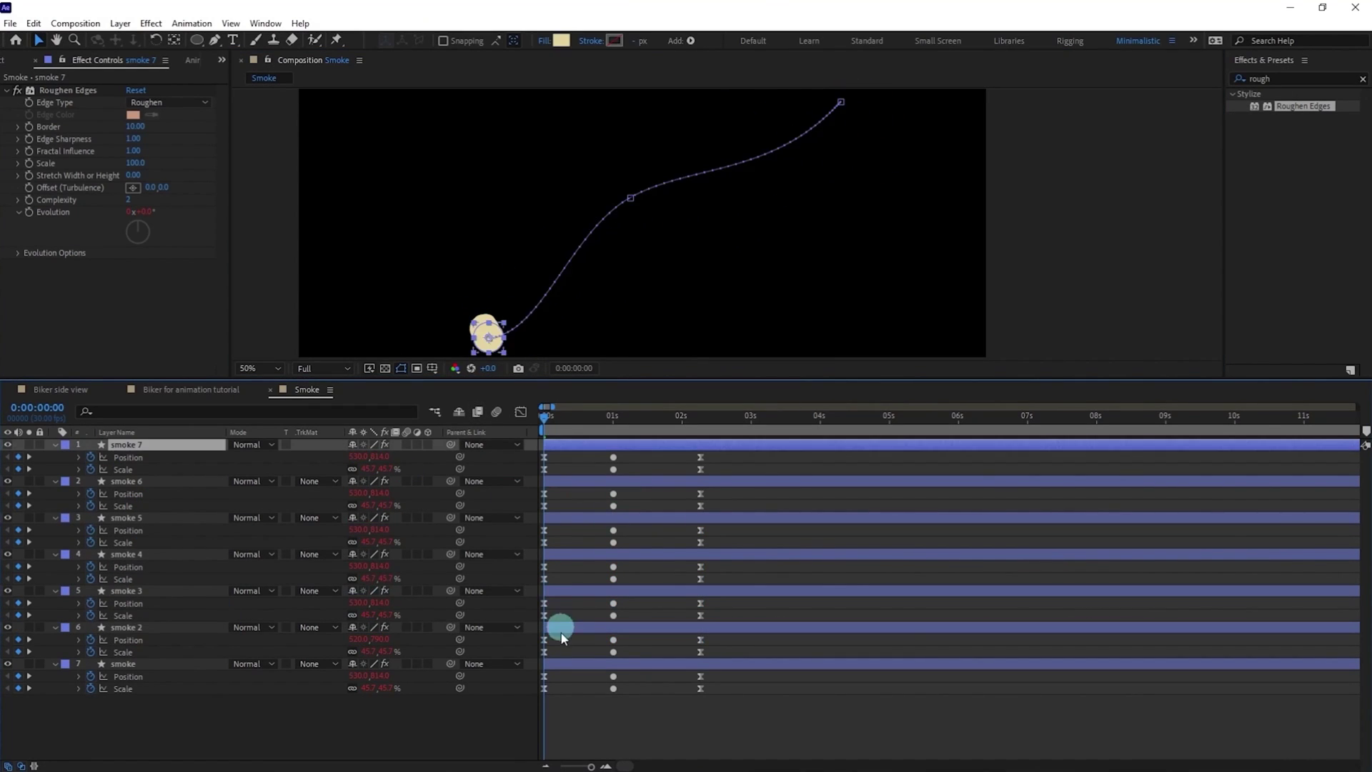
shift+click(125, 554)
drag(557, 553, 607, 658)
key(space)
scroll(748, 270, down, 1)
scroll(747, 269, up, 1)
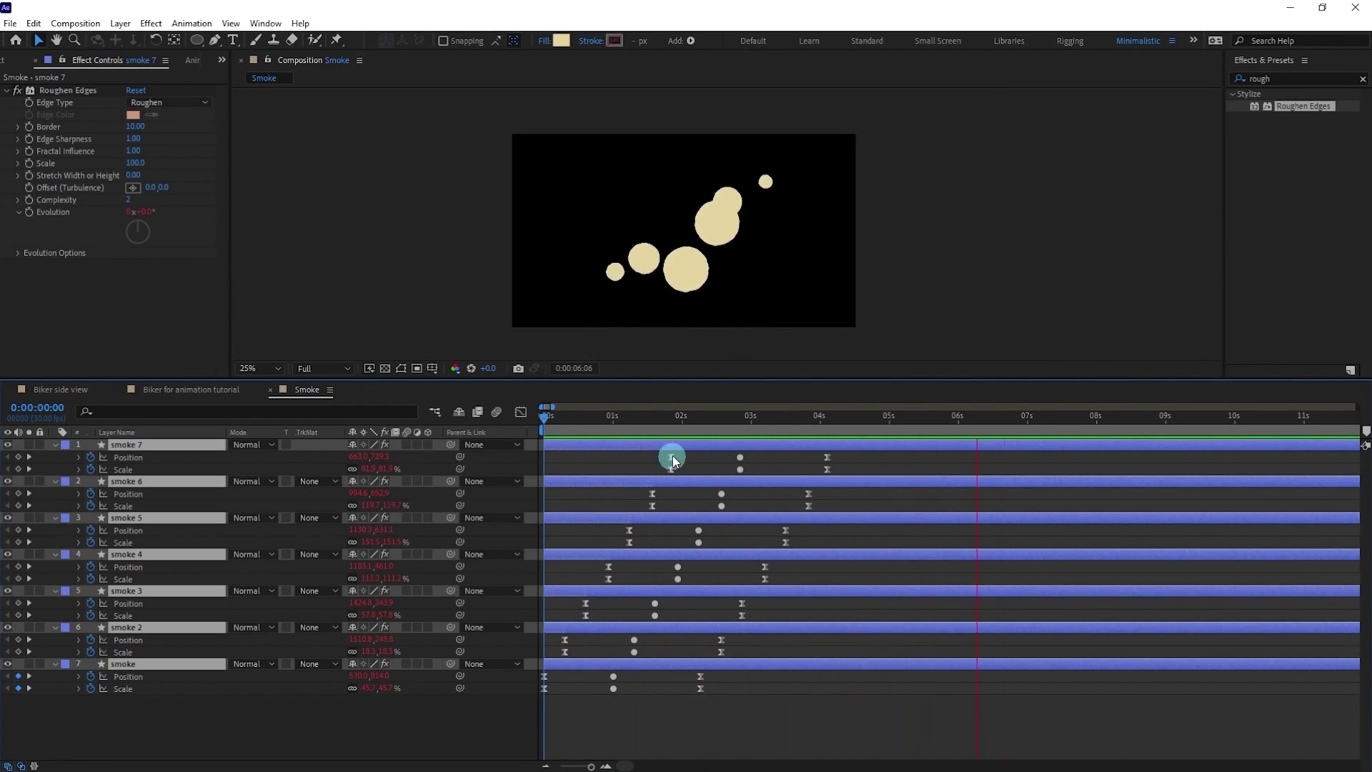
shift+click(169, 666)
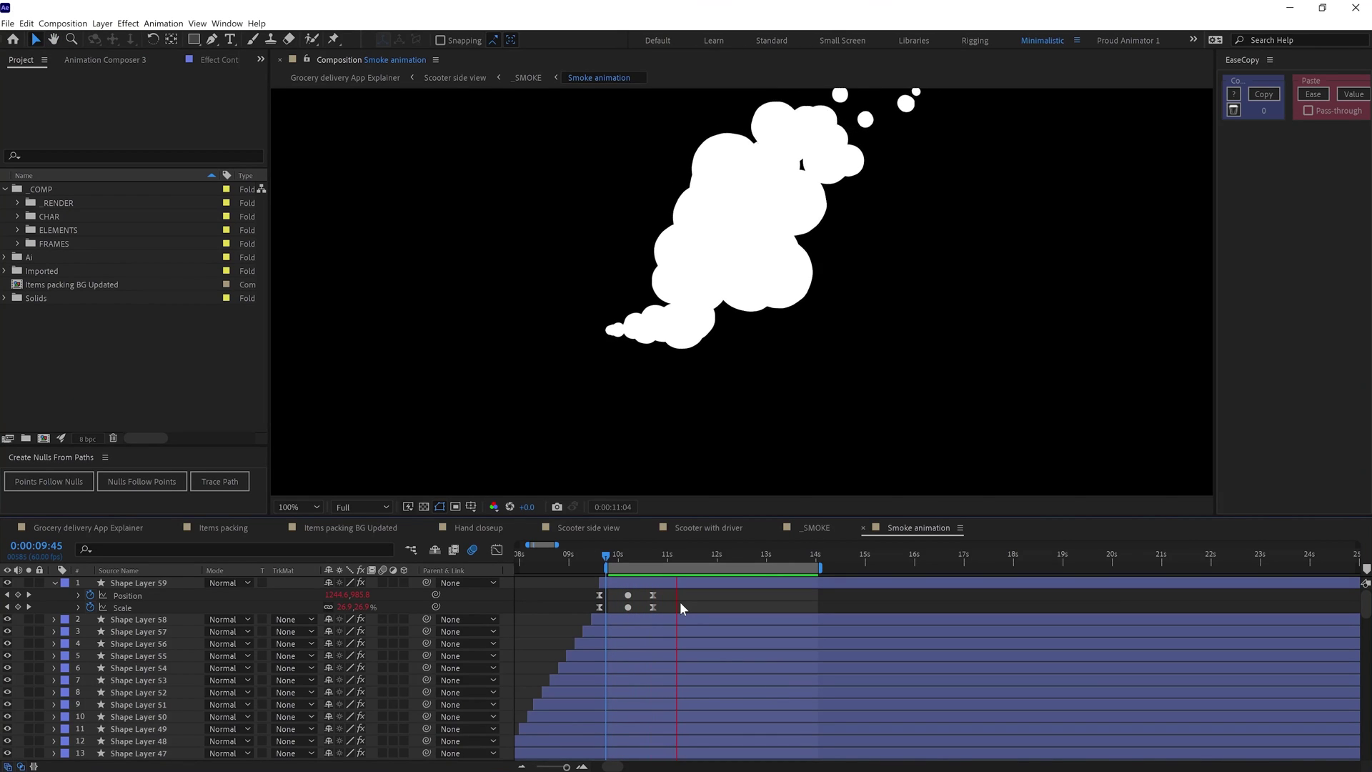